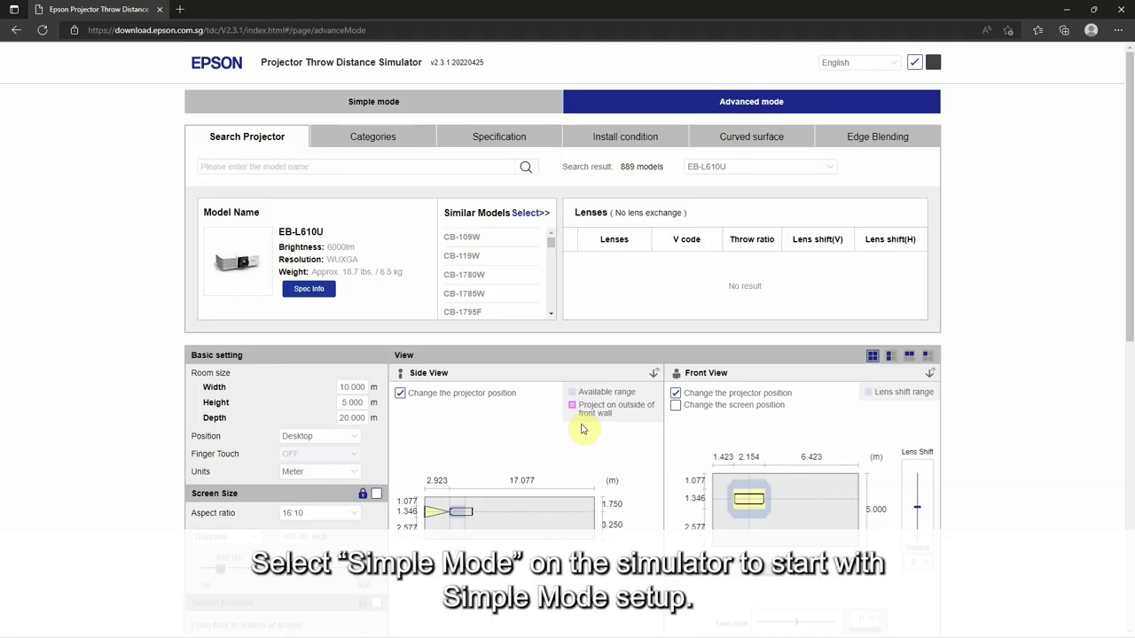
Step: Switch the simulator to Simple mode, search for "EB-PU22" and select the EB-PU2220B projector from the matching models
left_click(395, 104)
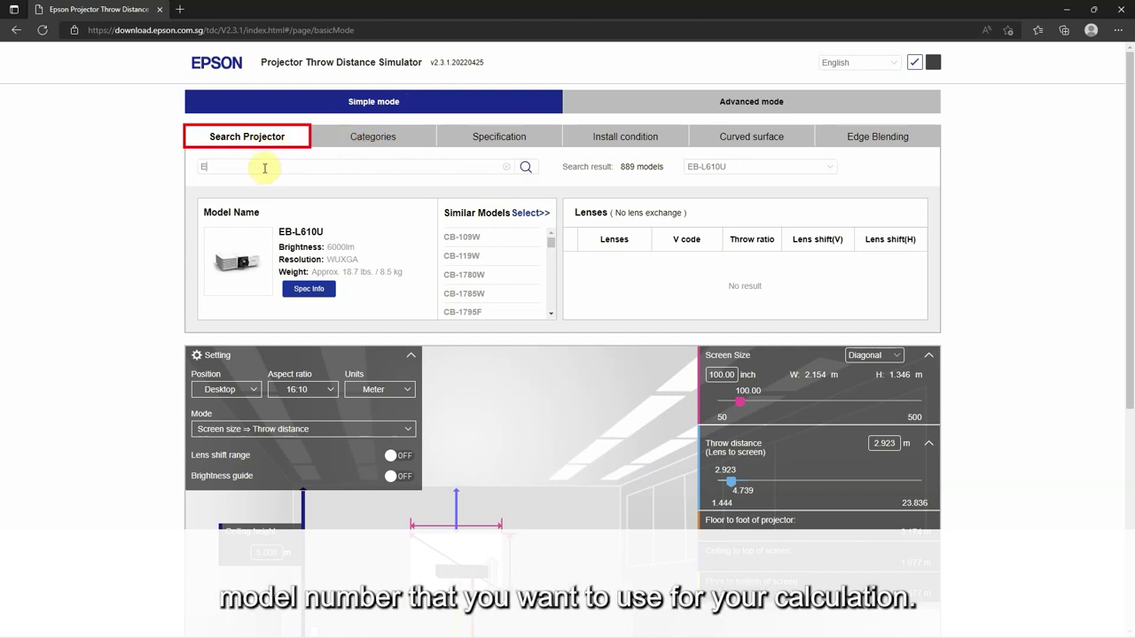
type("B-PU22")
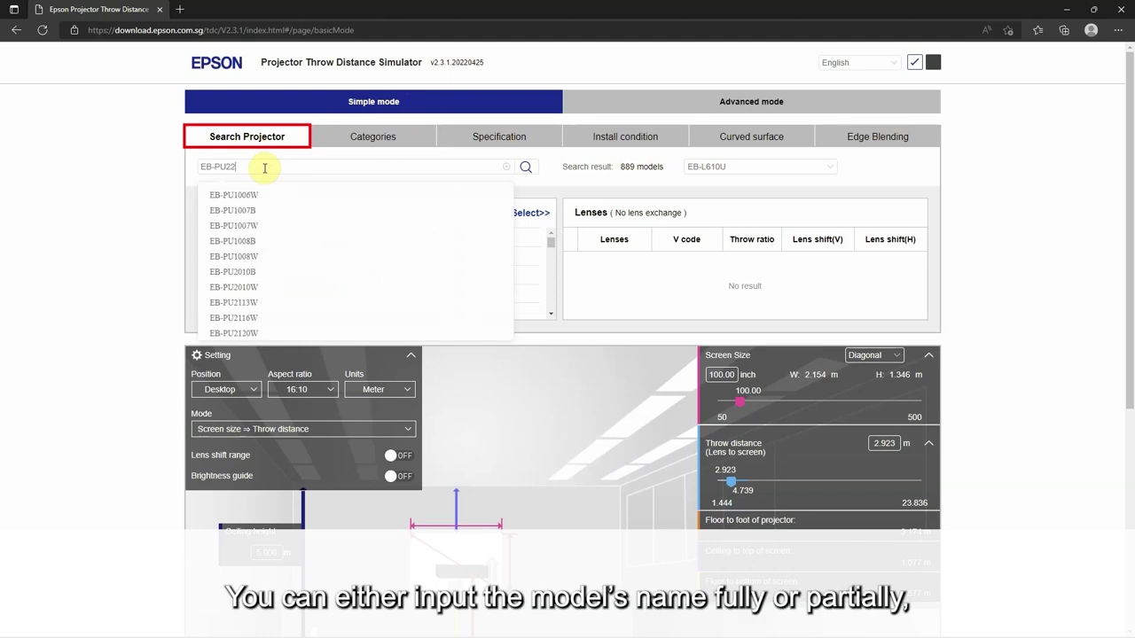
left_click(525, 170)
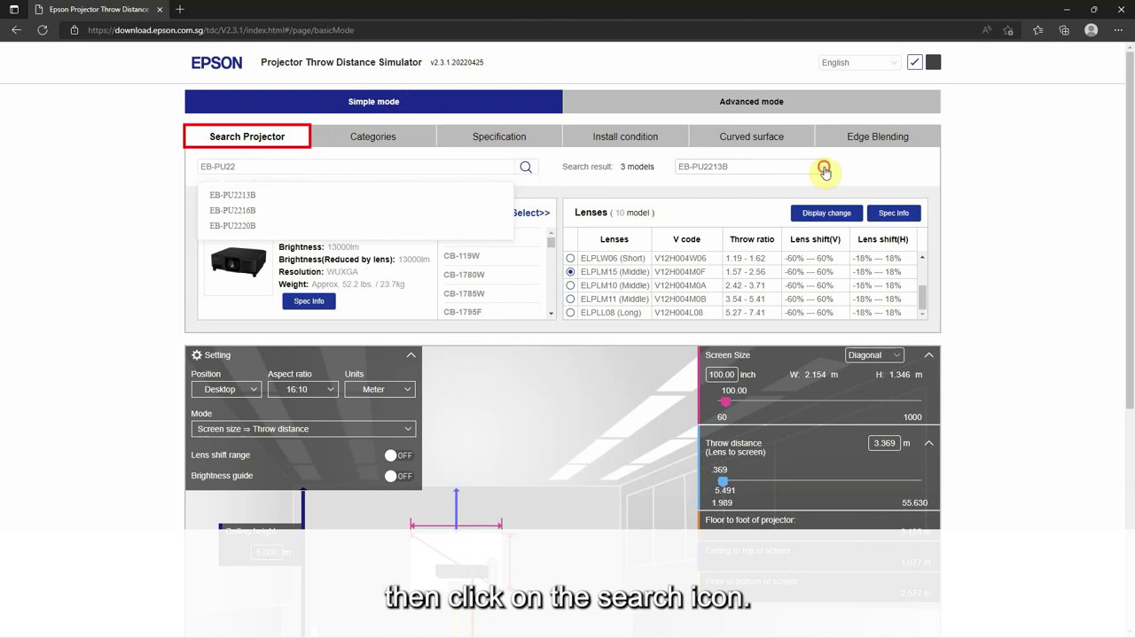
left_click(823, 168)
left_click(732, 224)
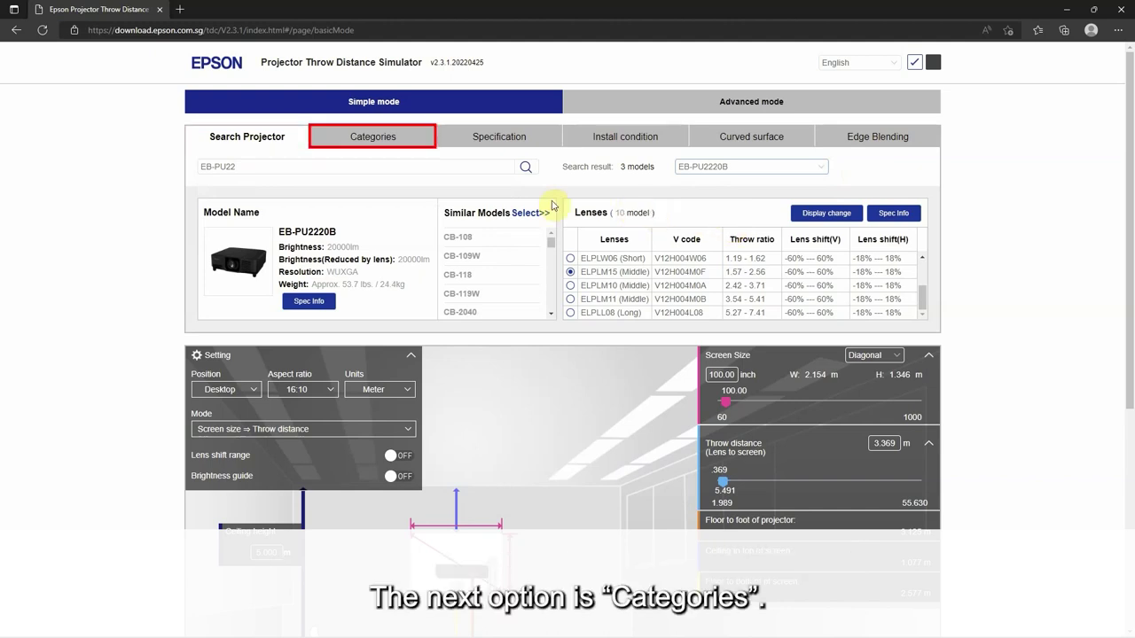
Step: Browse business projectors by category and choose High Brightness model (with optional lenses)
left_click(368, 142)
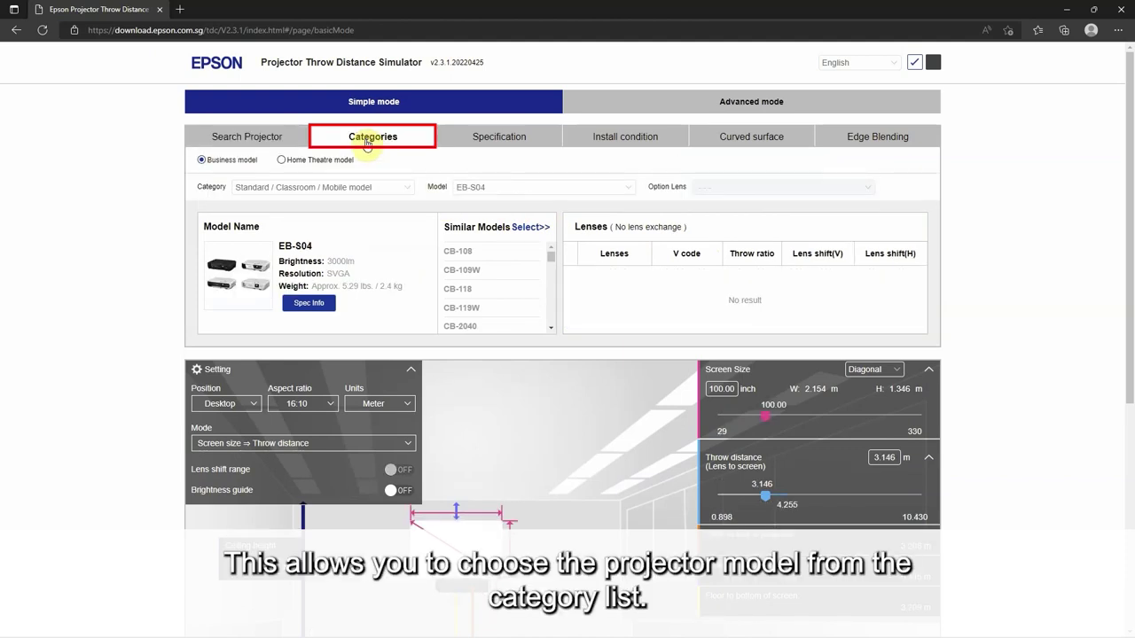
left_click(312, 187)
left_click(359, 279)
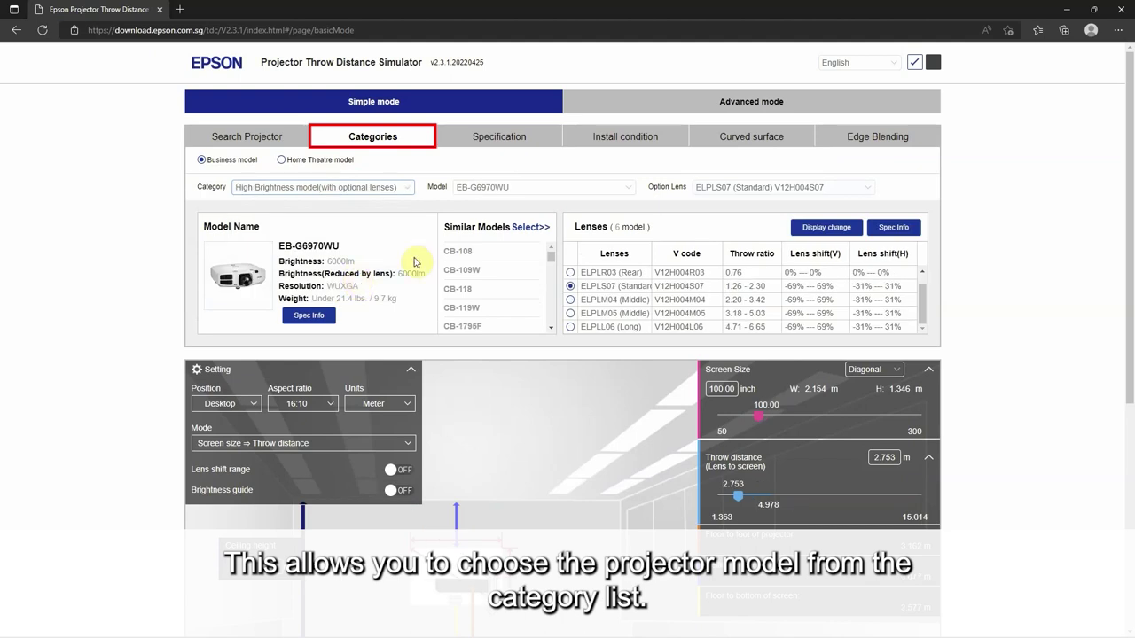
Step: Select the EB-PU2220B model in the chosen category and set its option lens to ELPLU03S (Short) V12H004UA3
left_click(629, 189)
scroll(633, 275, "down", 1)
scroll(636, 282, "down", 2)
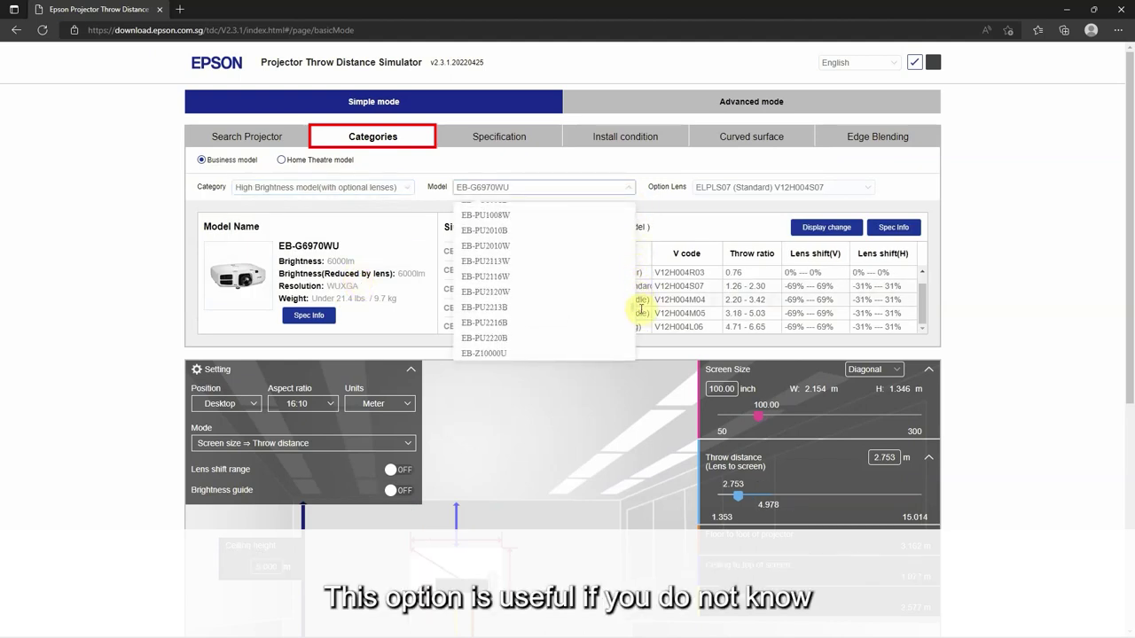
left_click(518, 272)
left_click(801, 187)
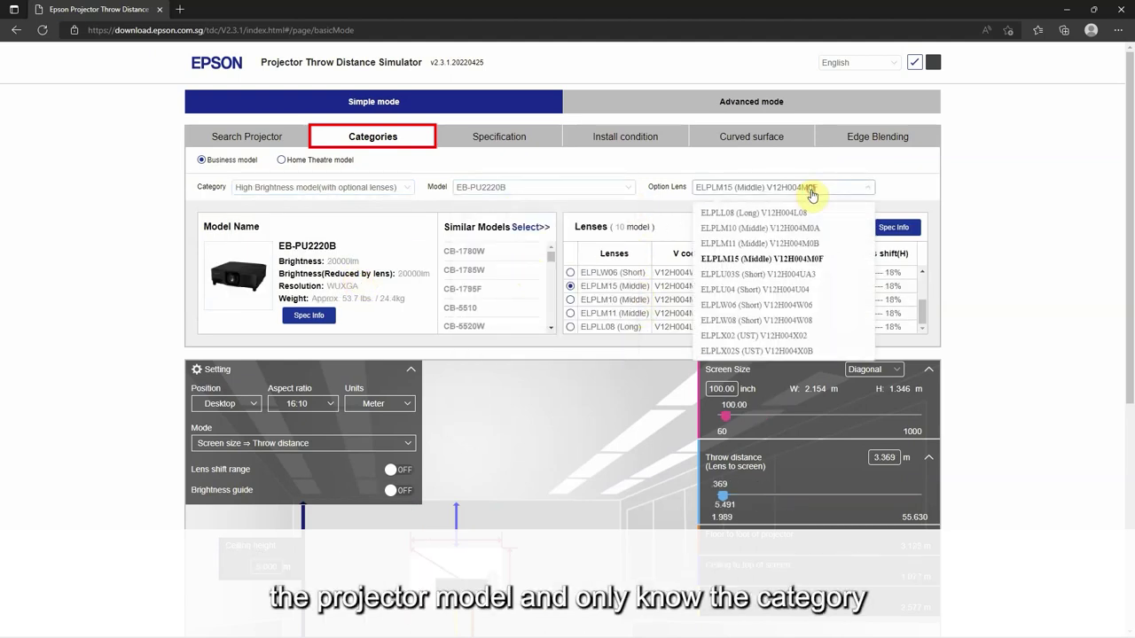
left_click(753, 281)
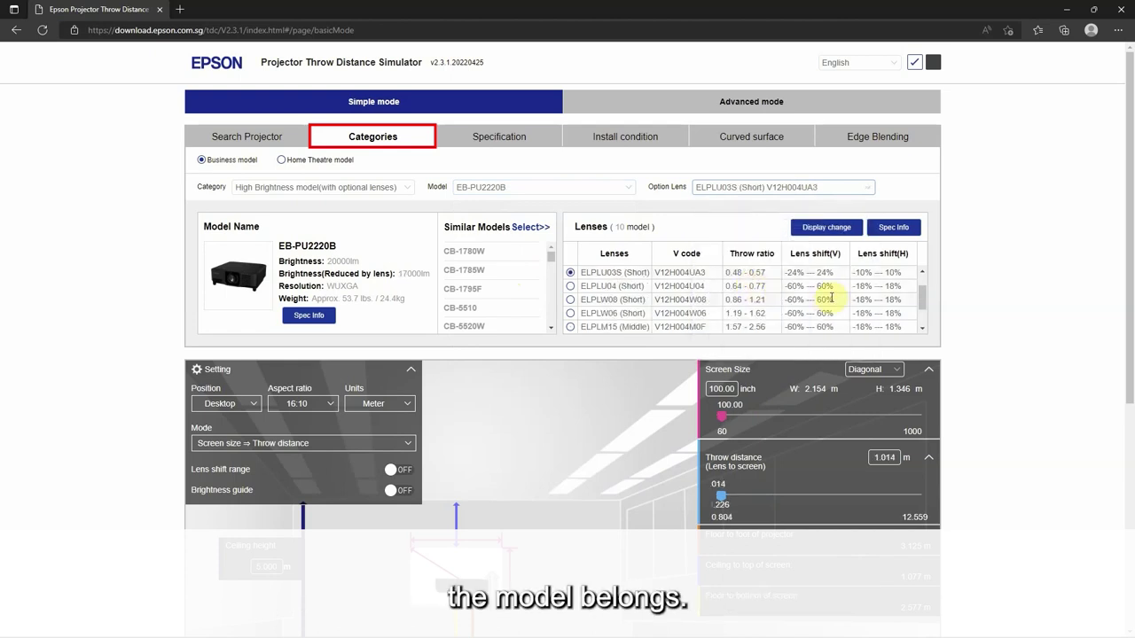
left_click(501, 144)
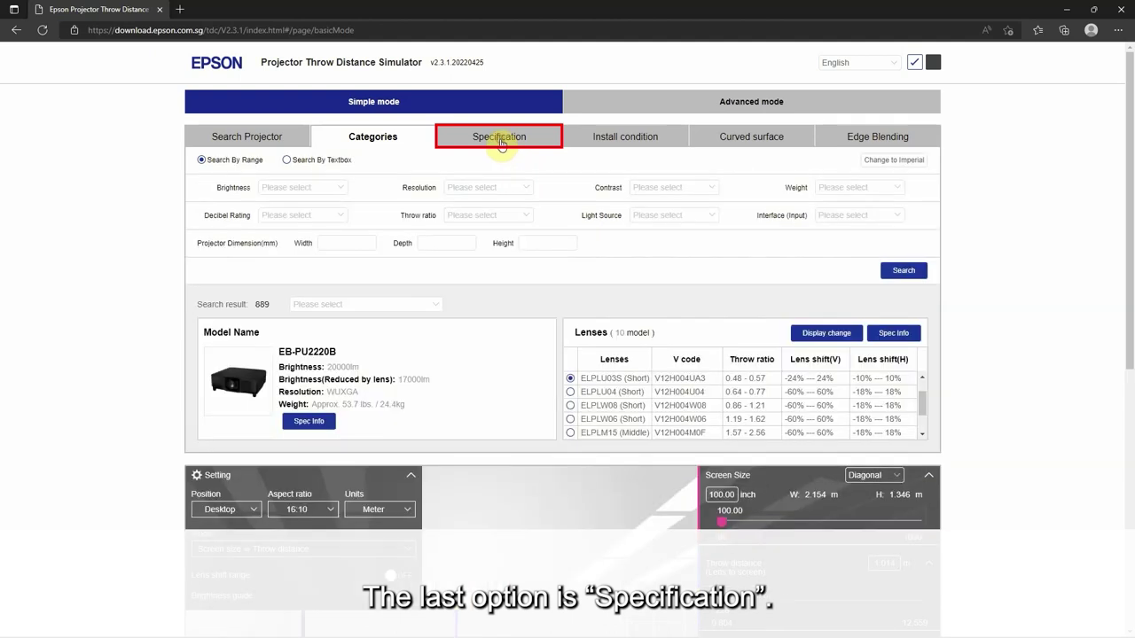
left_click(342, 191)
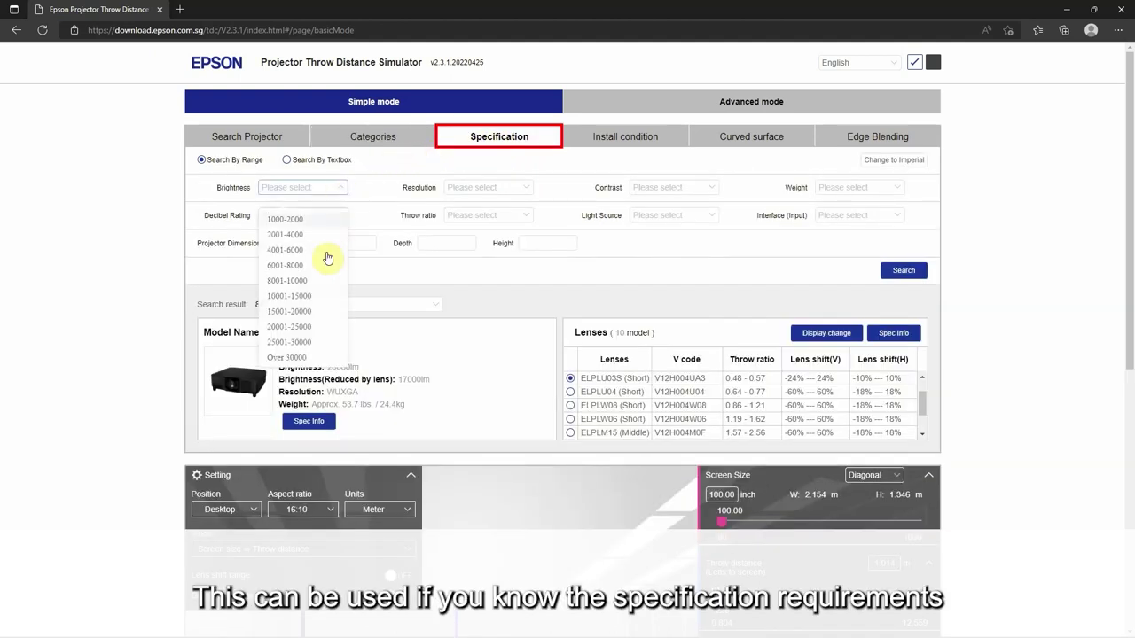
left_click(314, 312)
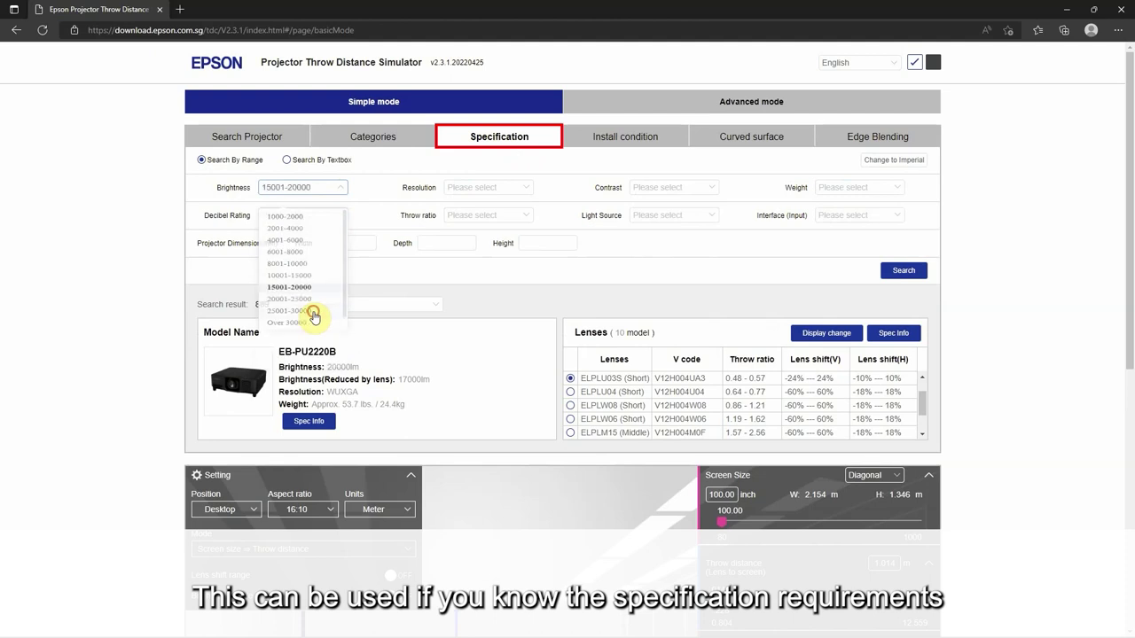
left_click(526, 188)
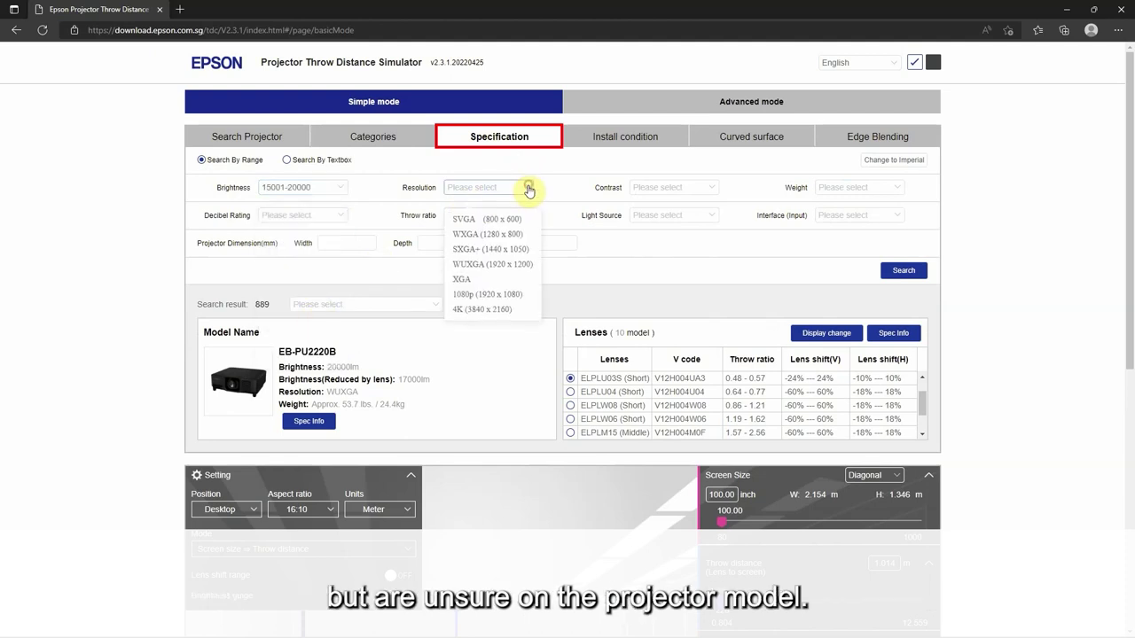
left_click(490, 266)
Step: Set the contrast filter to Over 100000:1 and the weight to Any Weight, and run the specification search
left_click(712, 191)
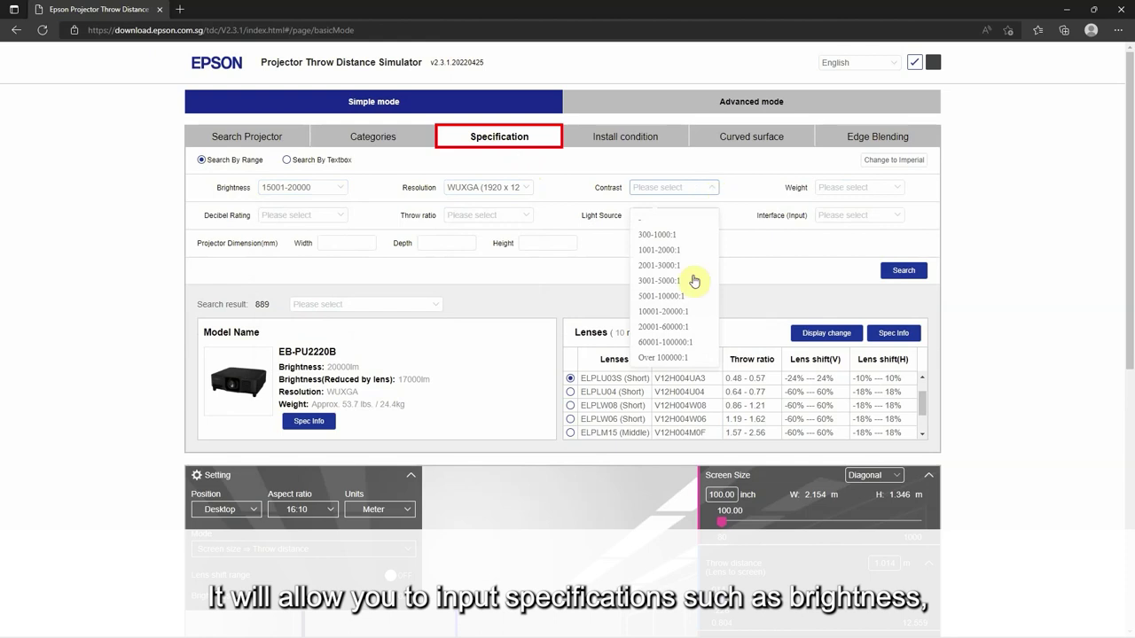
left_click(680, 360)
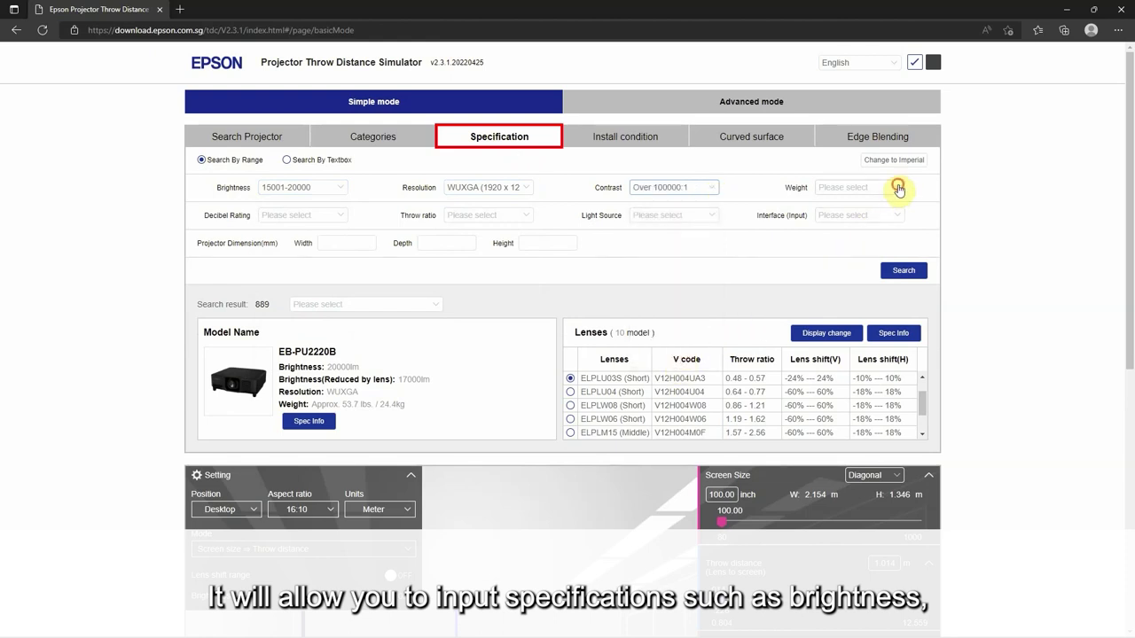
left_click(899, 188)
left_click(857, 317)
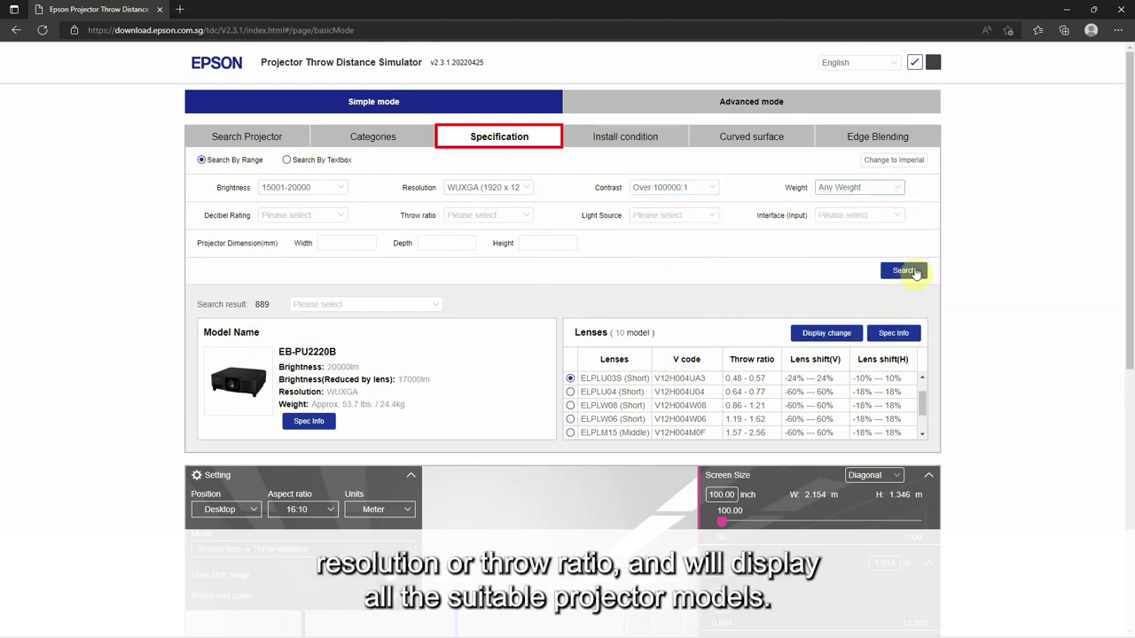
Step: Select the EB-PU2220B from the specification search results
left_click(431, 310)
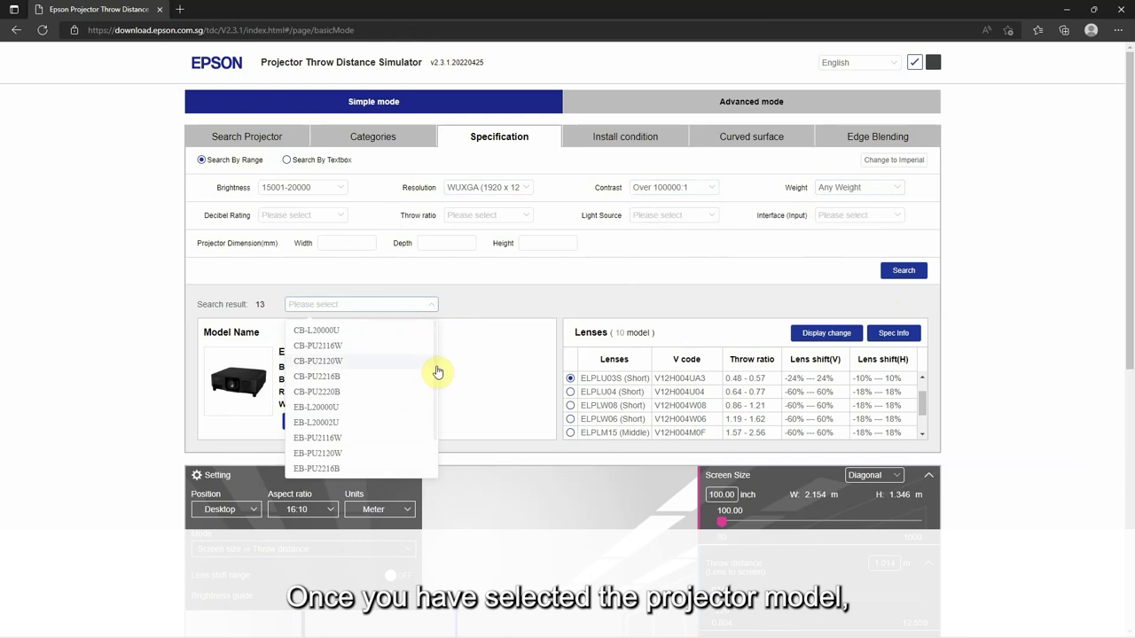
scroll(437, 377, "down", 1)
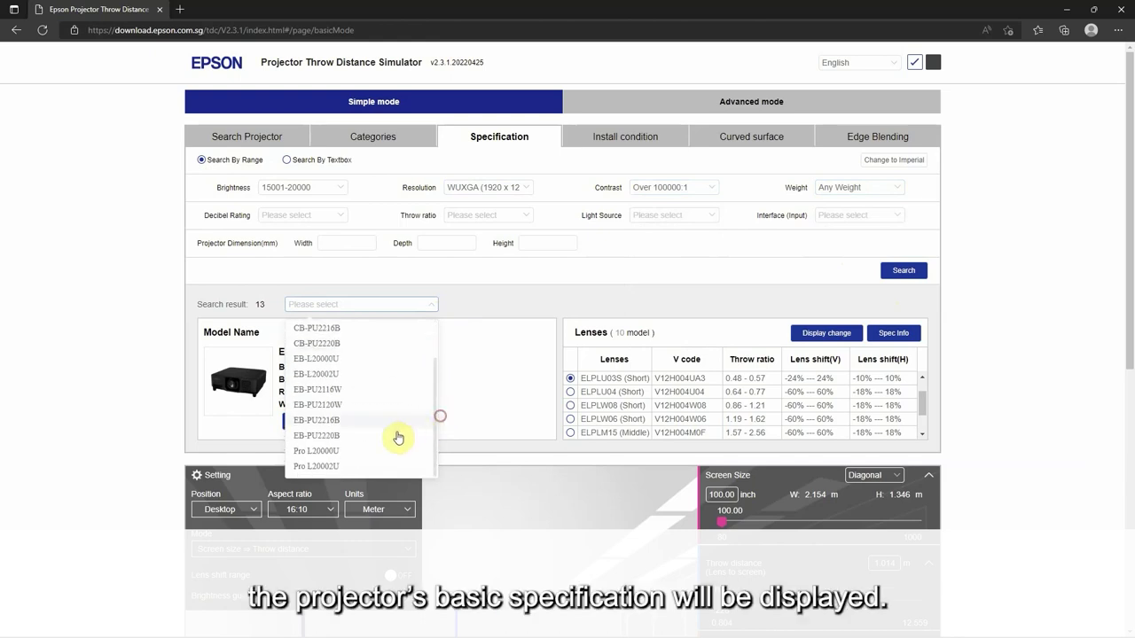
left_click(391, 435)
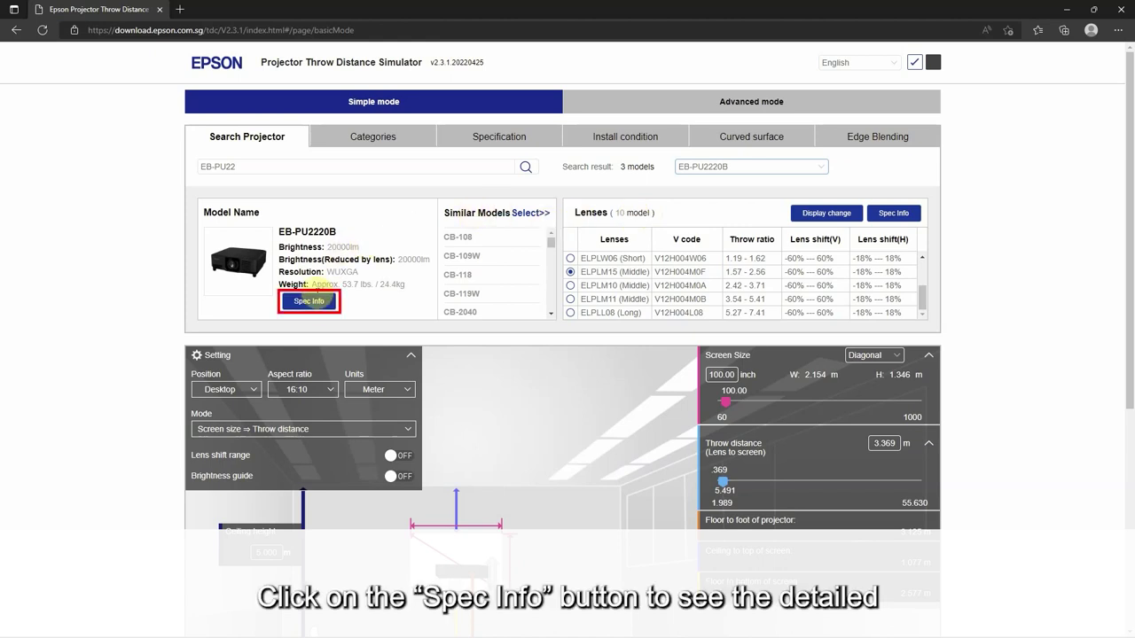
Step: Review the EB-PU2220B's detailed projector specification, close it, and select the ELPLU03S (Short) lens from the lens list
left_click(309, 302)
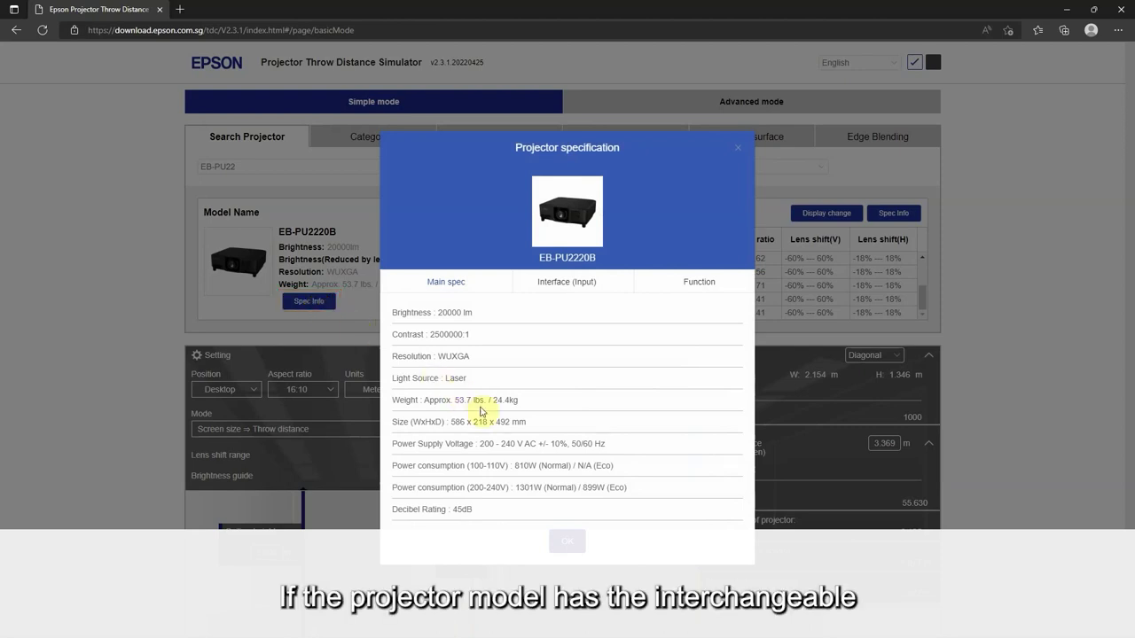
left_click(565, 543)
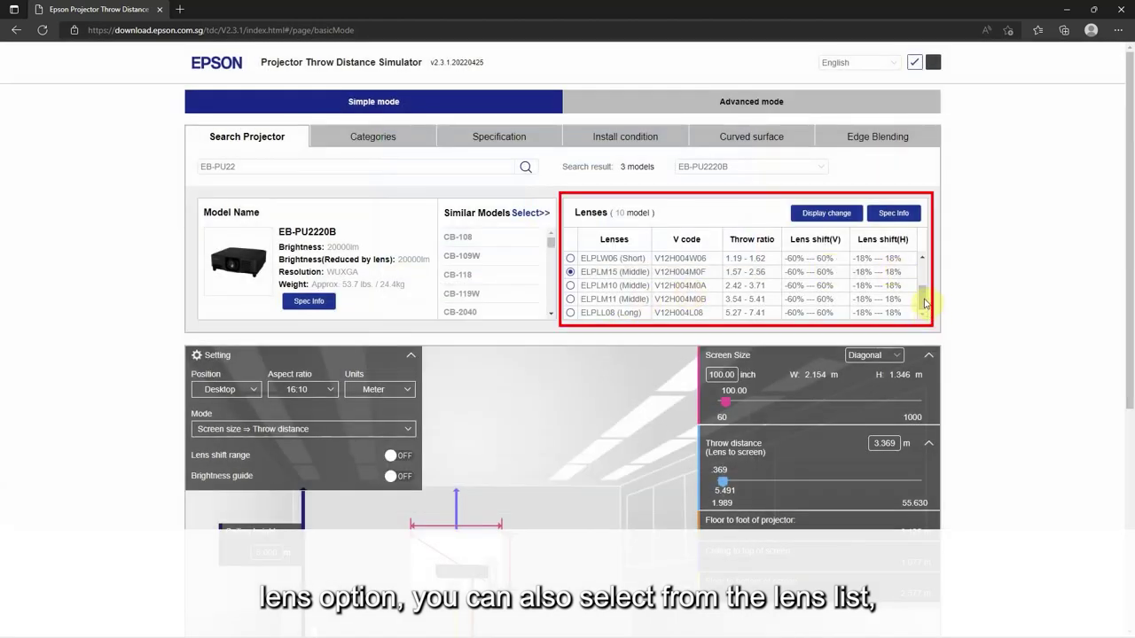
scroll(925, 304, "up", 2)
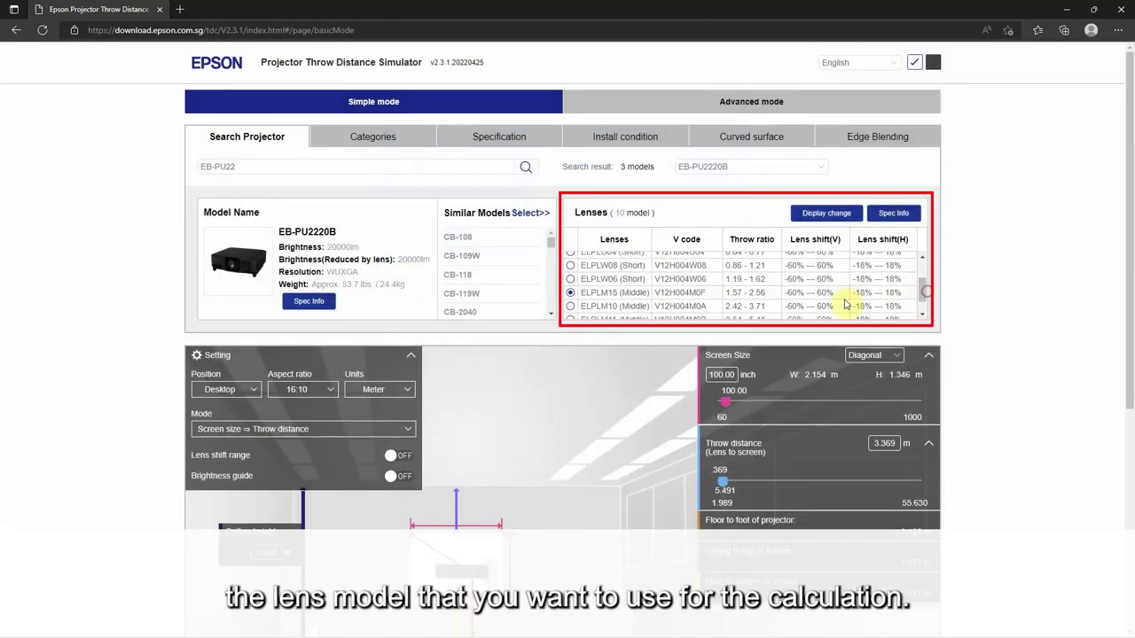
scroll(925, 292, "up", 3)
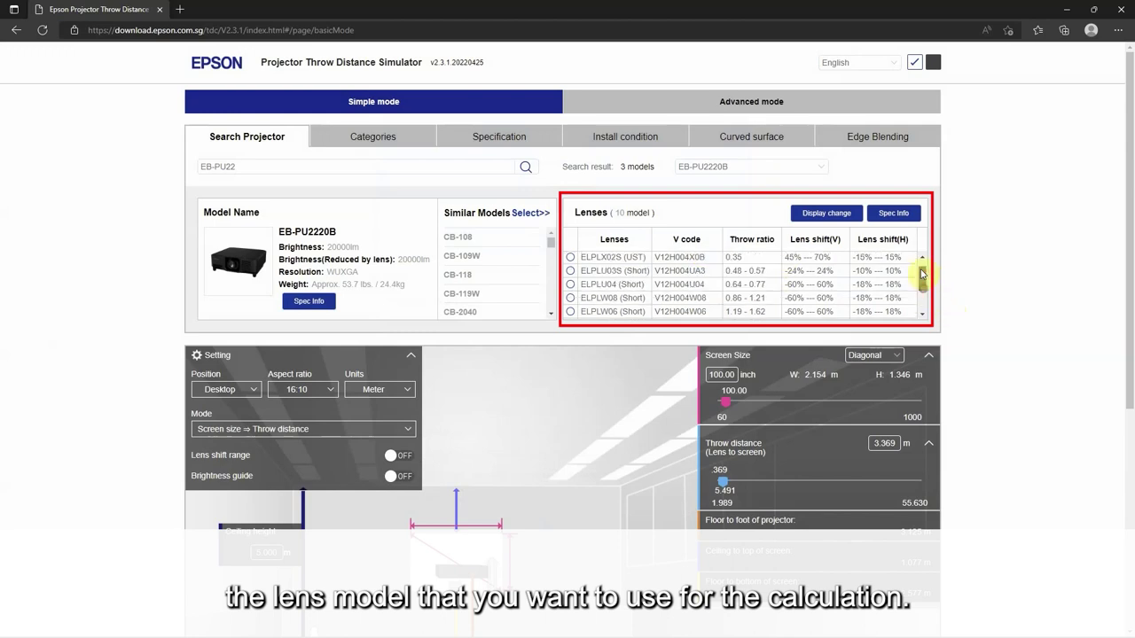
left_click(570, 286)
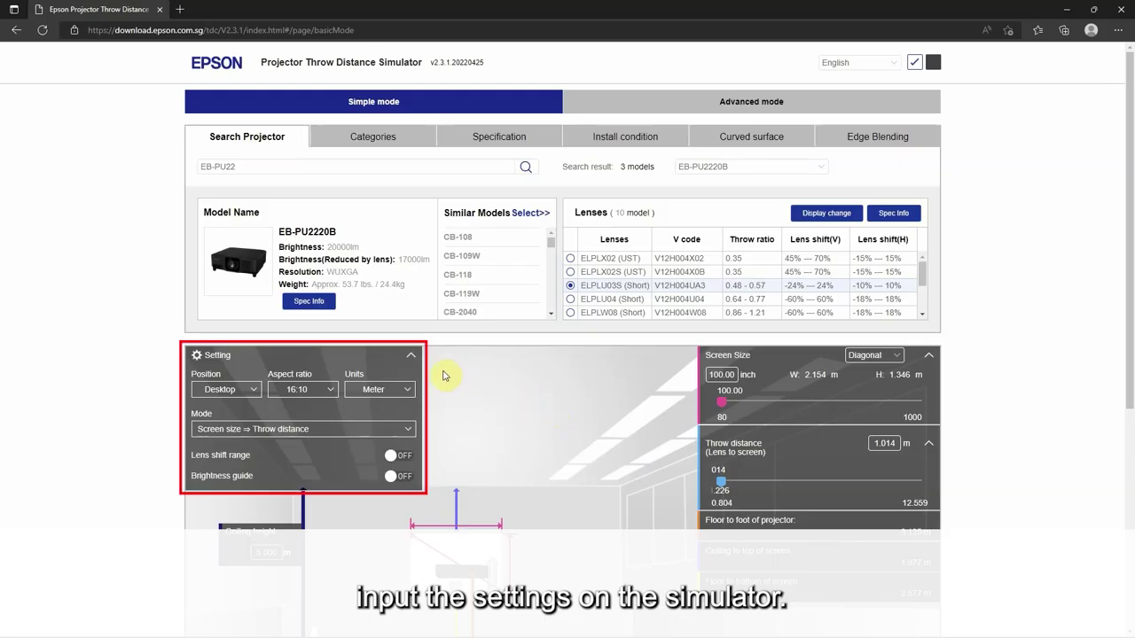
Step: Set the projector position to Ceiling, the aspect ratio to 16:10 and the measurement units to Meter
left_click(249, 390)
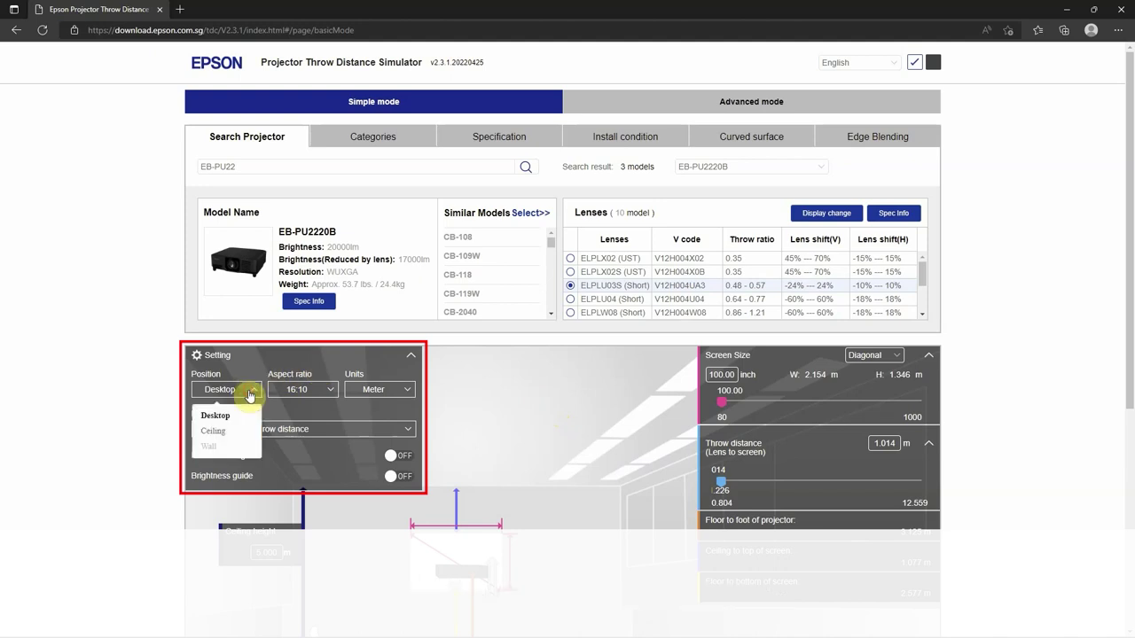
left_click(225, 434)
left_click(319, 394)
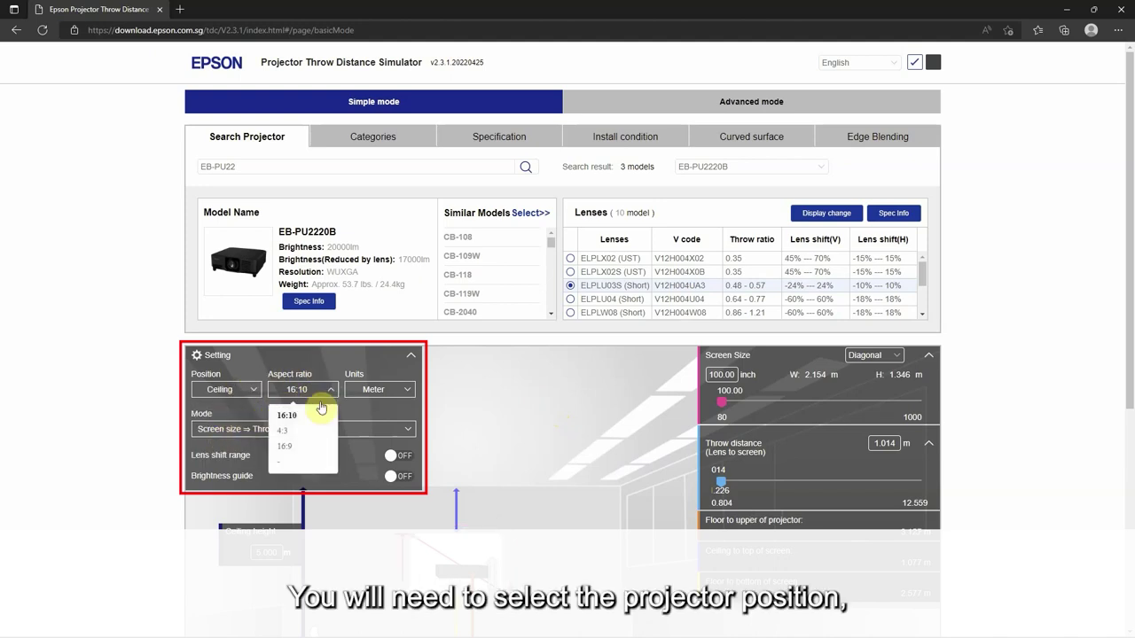
left_click(306, 416)
left_click(405, 393)
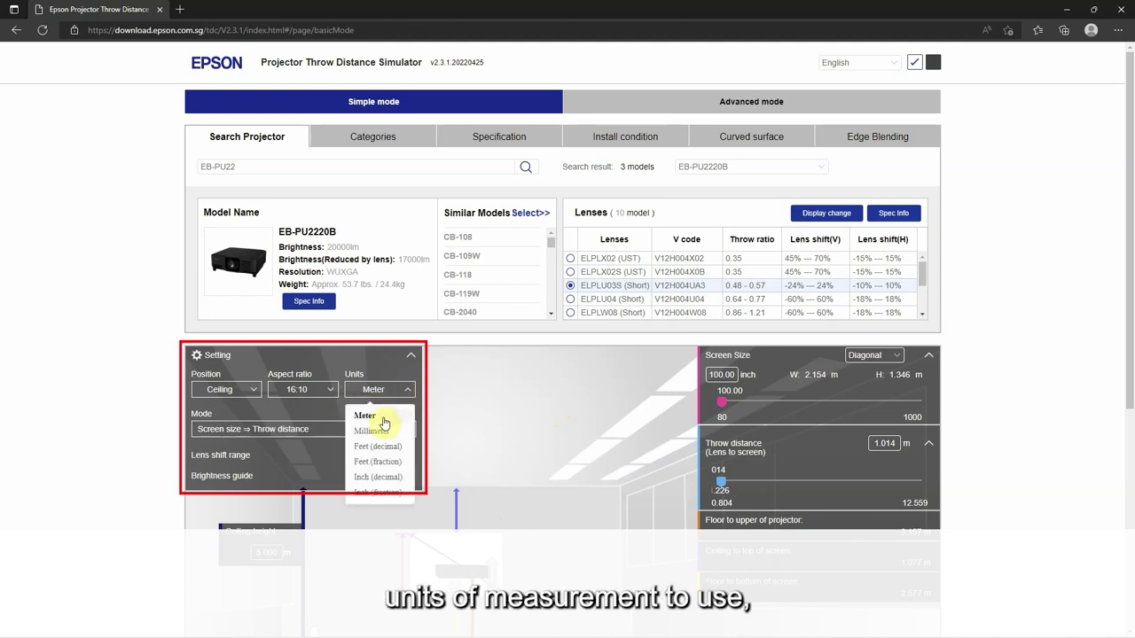
left_click(384, 424)
Step: Set the room's ceiling height to 4 m
scroll(195, 356, "down", 2)
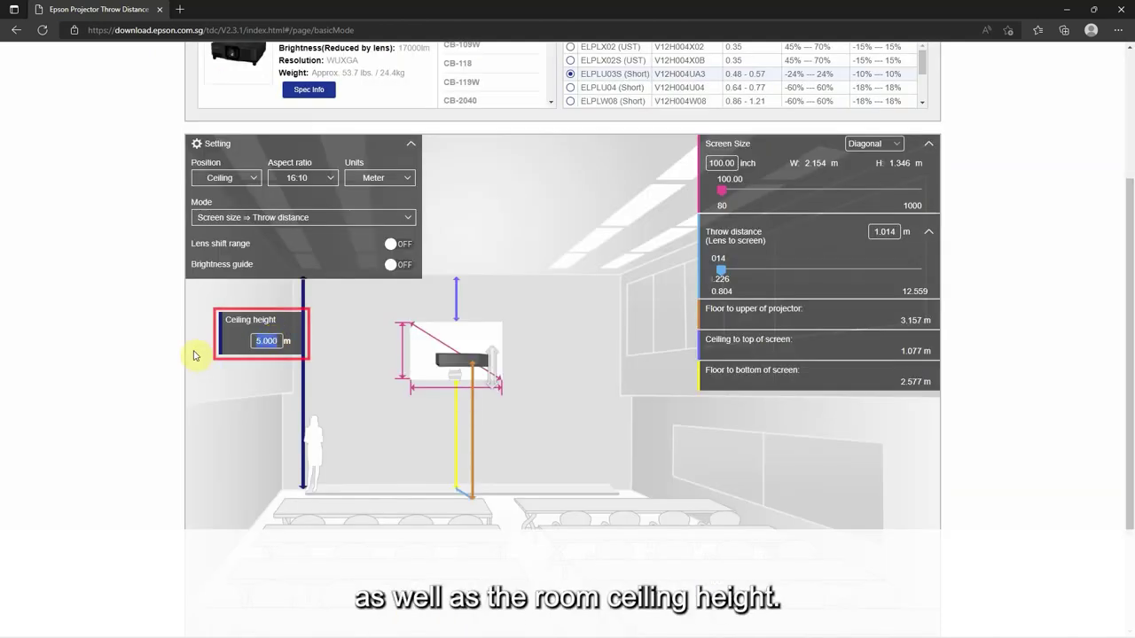
type("4")
key("Return")
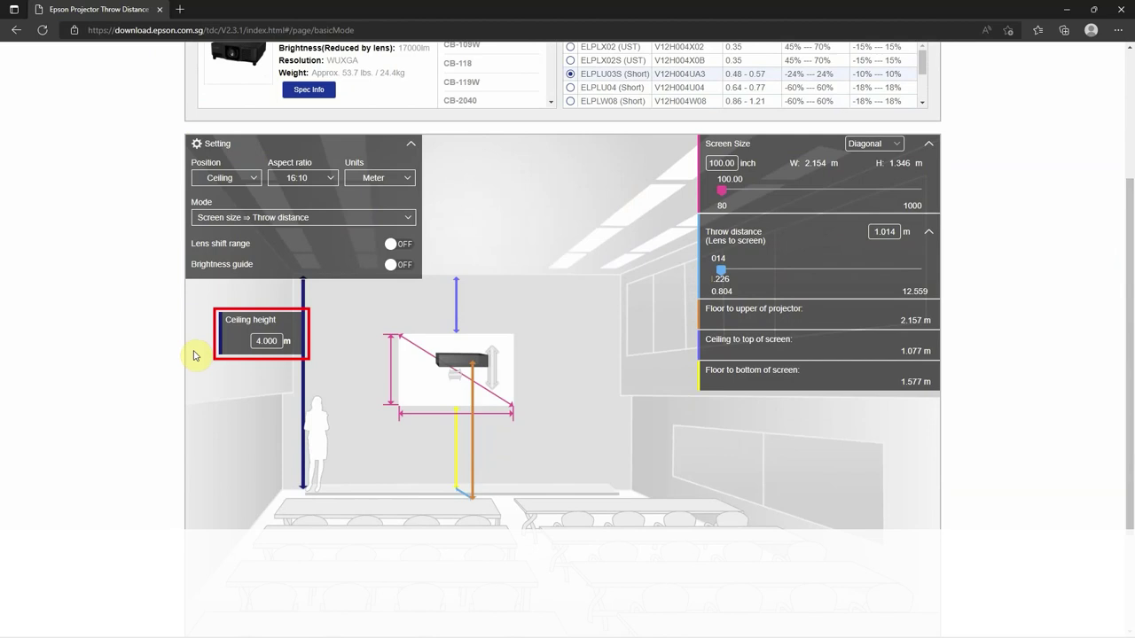
Step: Turn on the lens shift range and the brightness guide for the room simulation
left_click(404, 245)
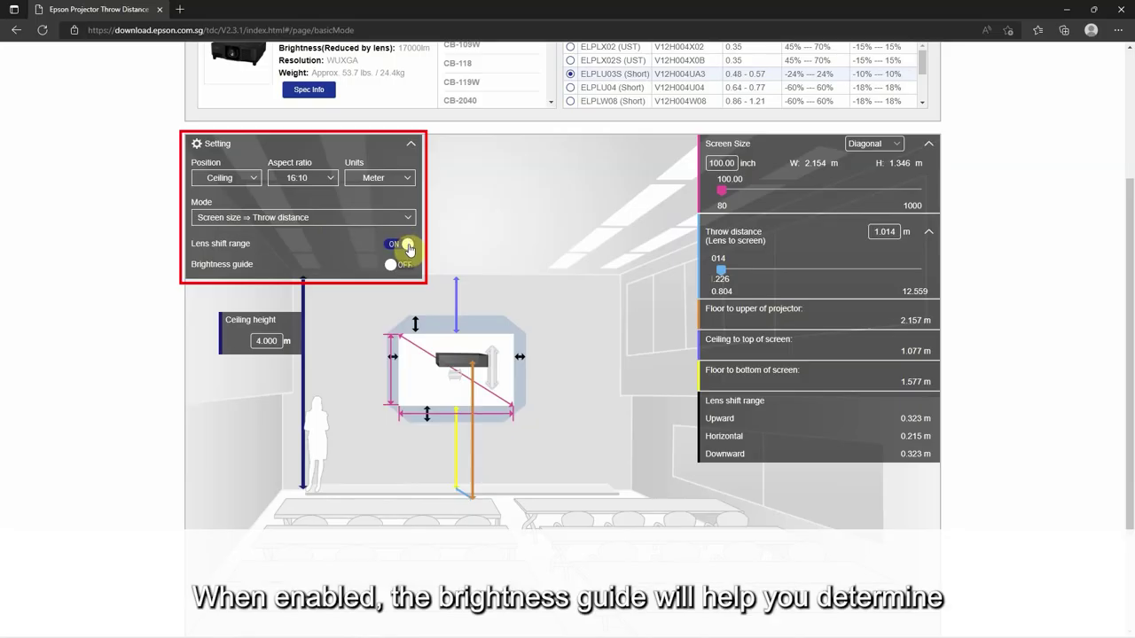
left_click(406, 266)
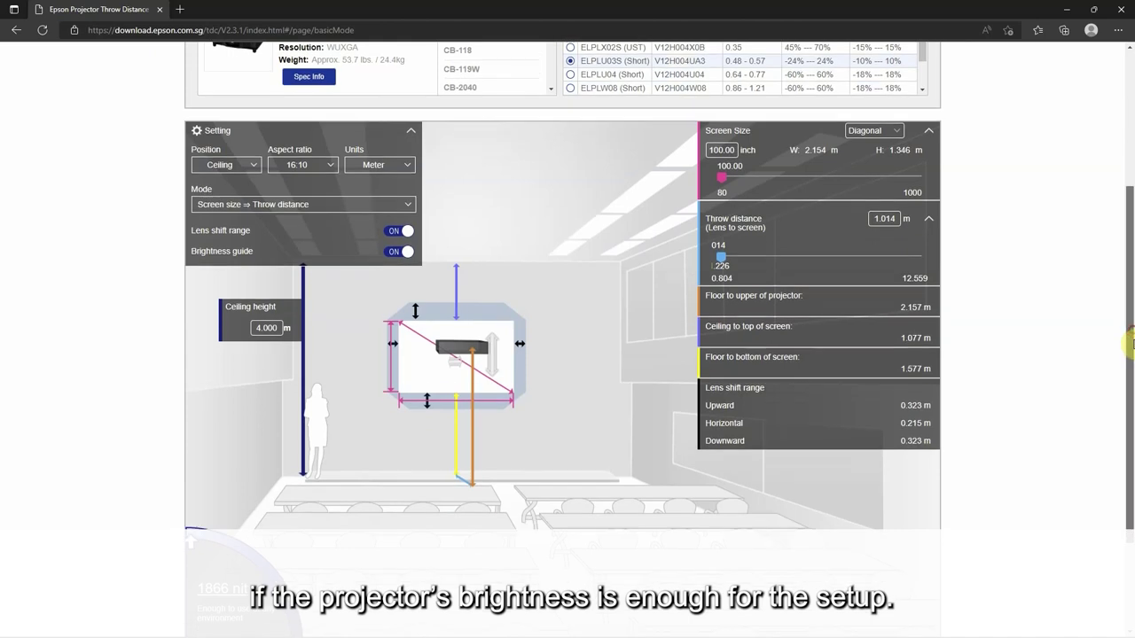
left_click_drag(1132, 332, 1130, 385)
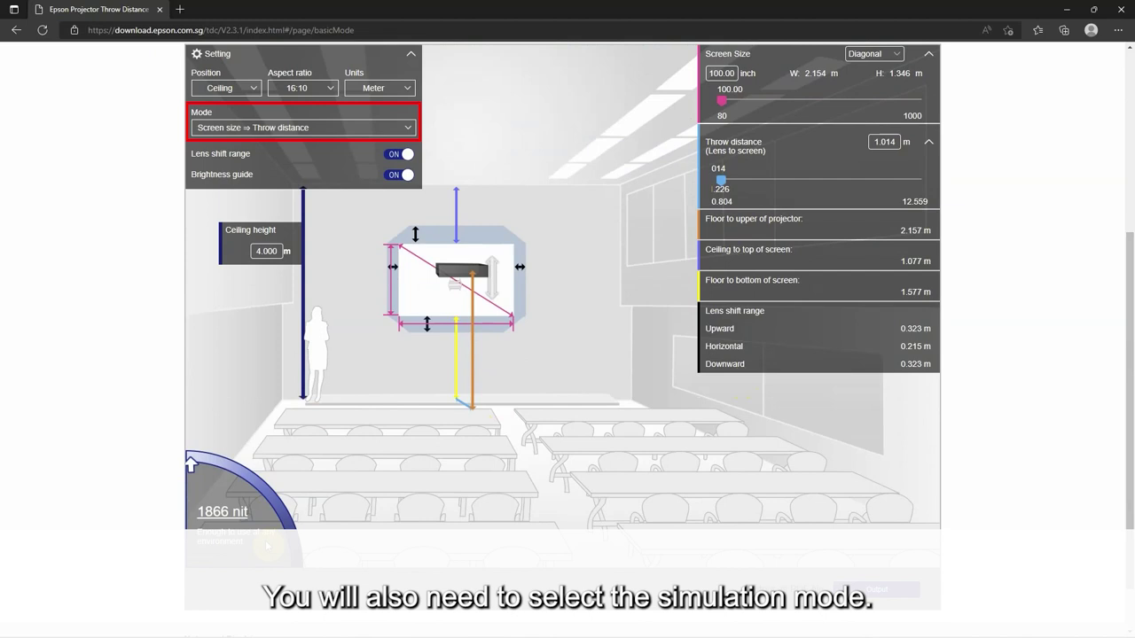
Step: Change the simulation mode to Throw distance ⇒ Screen size
left_click(353, 129)
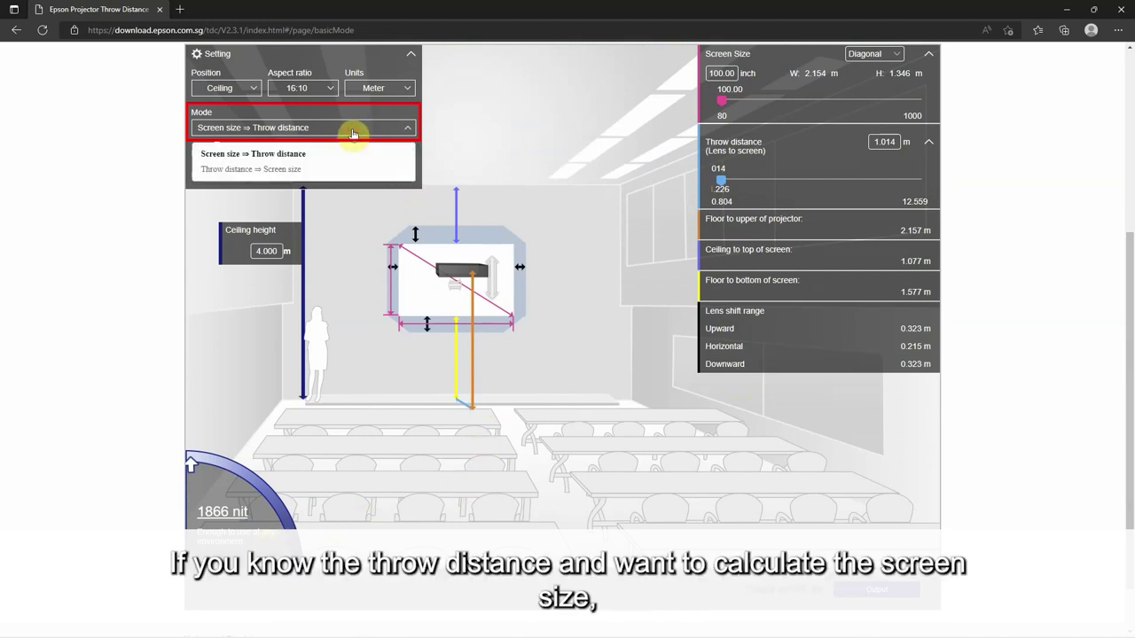
left_click(298, 170)
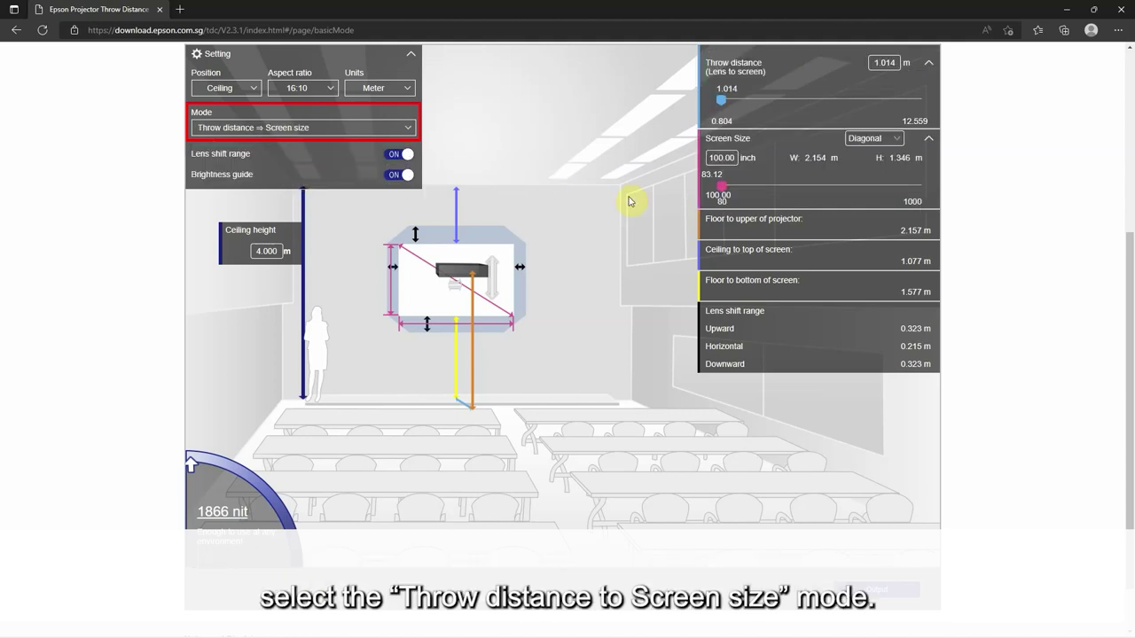
left_click_drag(1129, 324, 1132, 288)
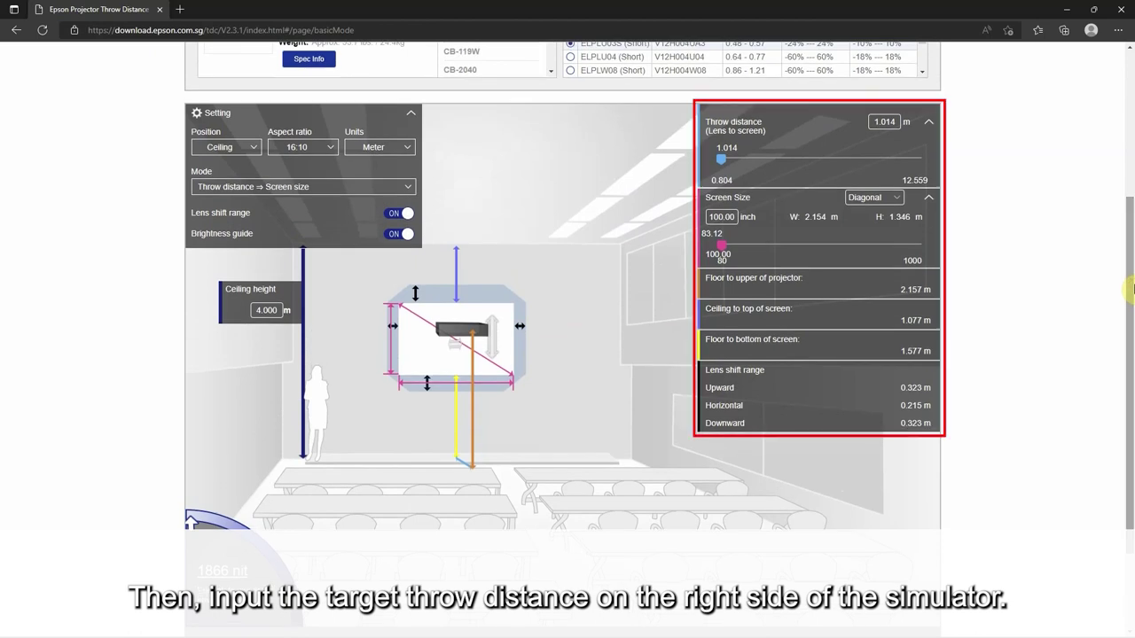
Step: Set the throw distance to 3 m and increase the diagonal screen size to 289.37 inches
left_click(884, 121)
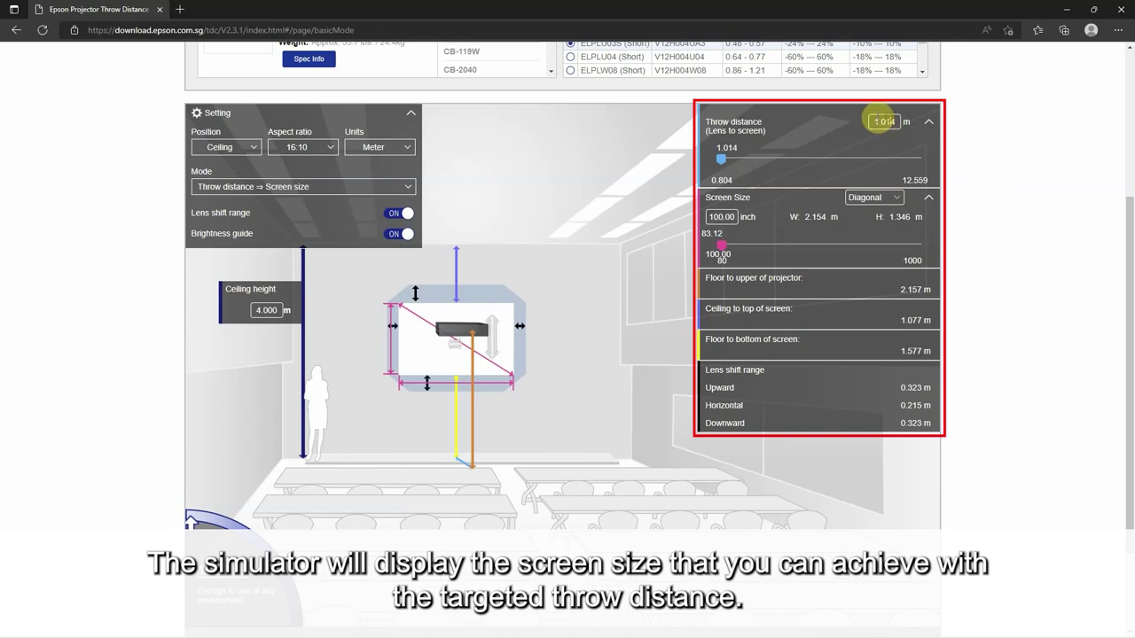
left_click(911, 124)
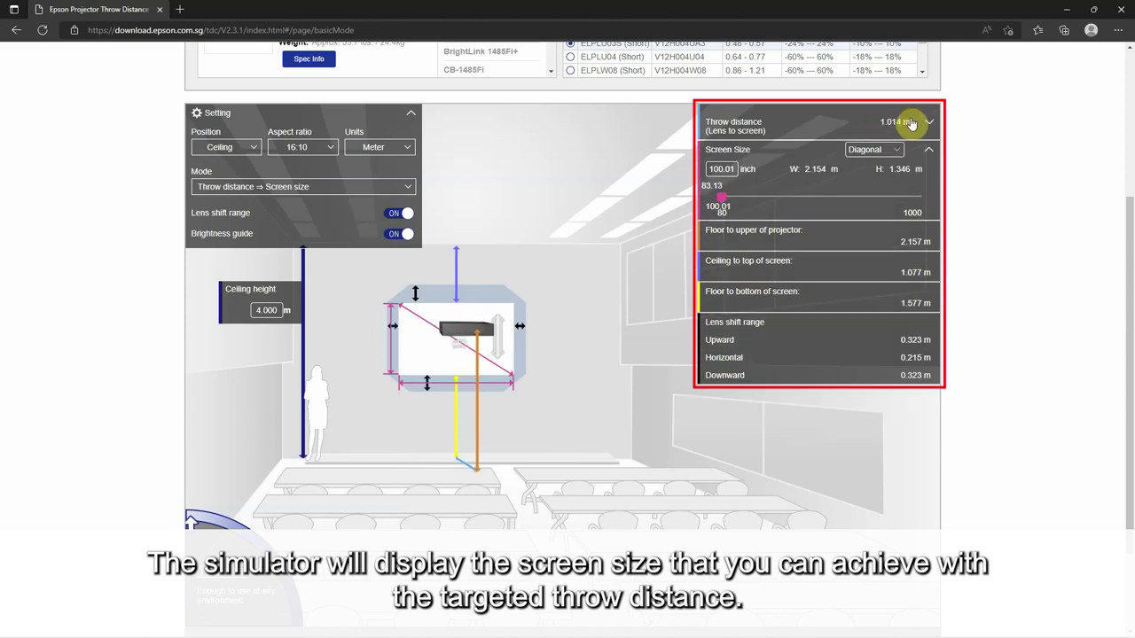
left_click(887, 121)
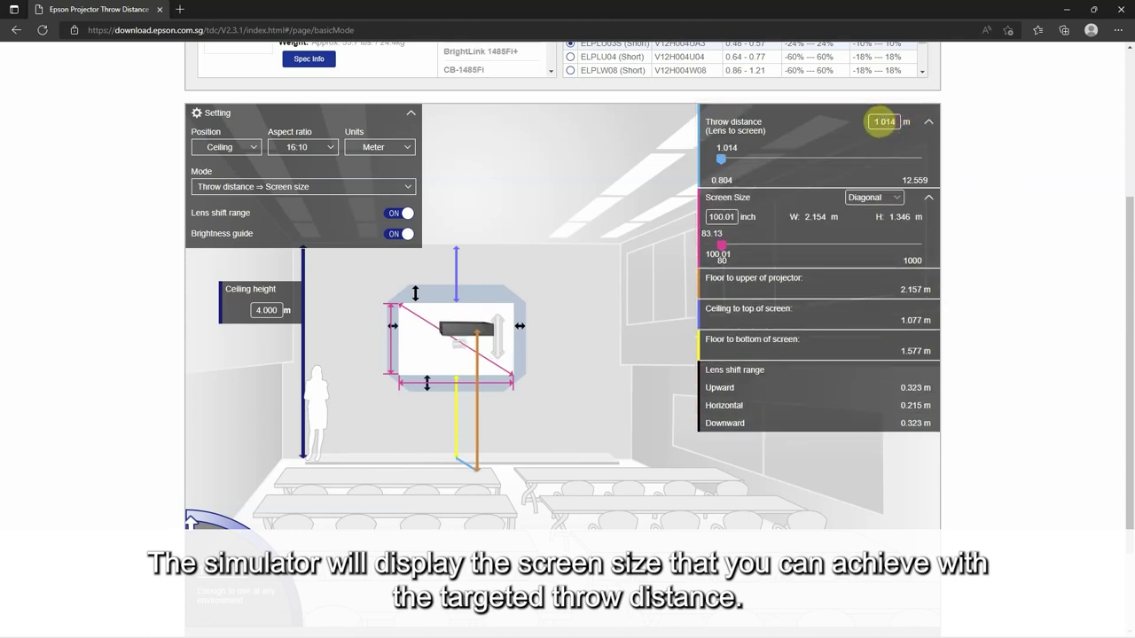
type("3")
key("Return")
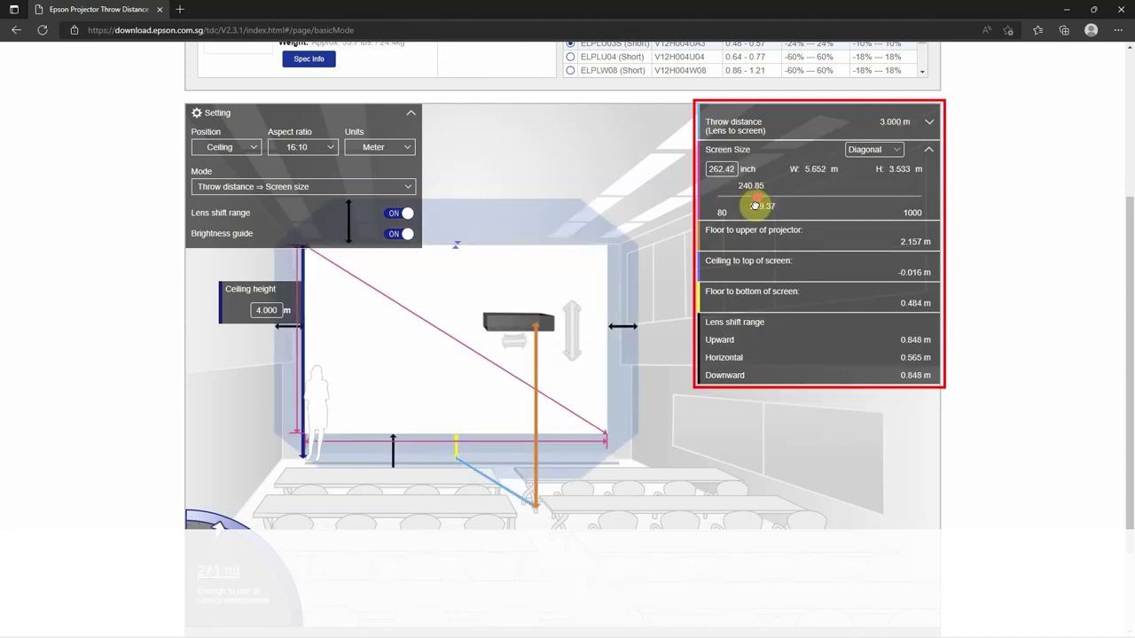
left_click_drag(753, 206, 764, 206)
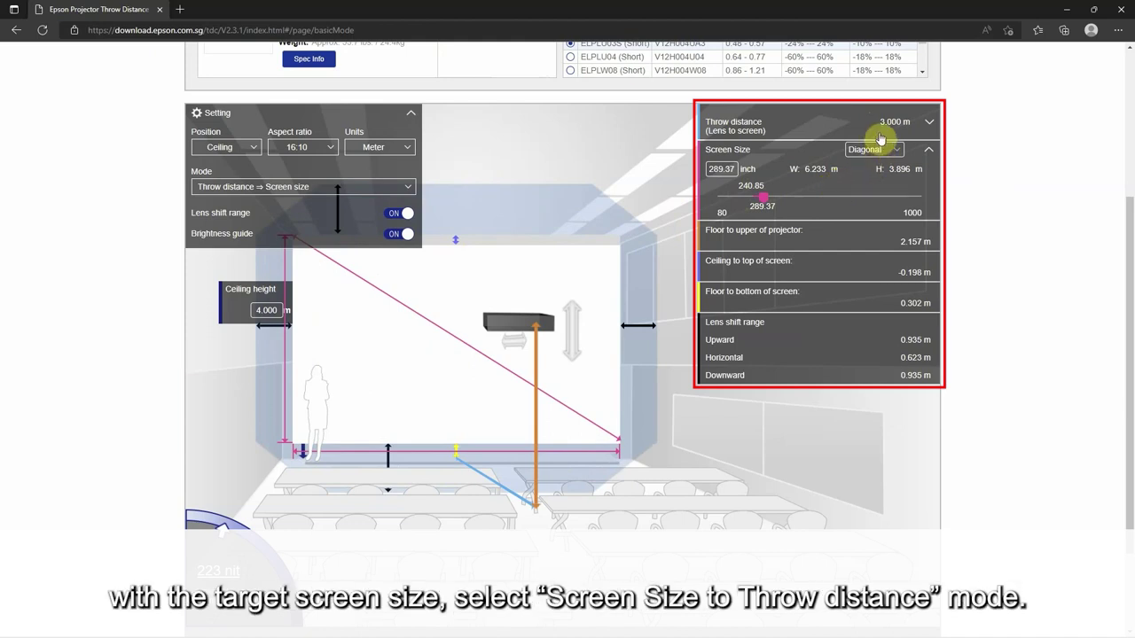
Step: In Screen size ⇒ Throw distance mode, use a 200-inch diagonal screen and try throw distances within the available range
left_click(337, 186)
left_click(278, 211)
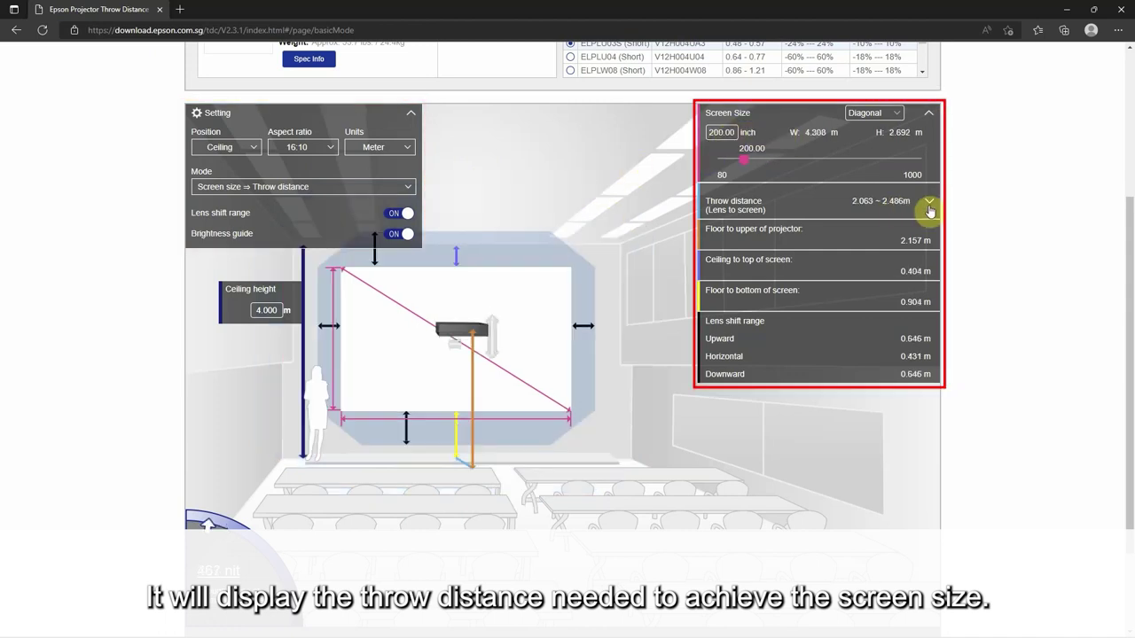
left_click(928, 202)
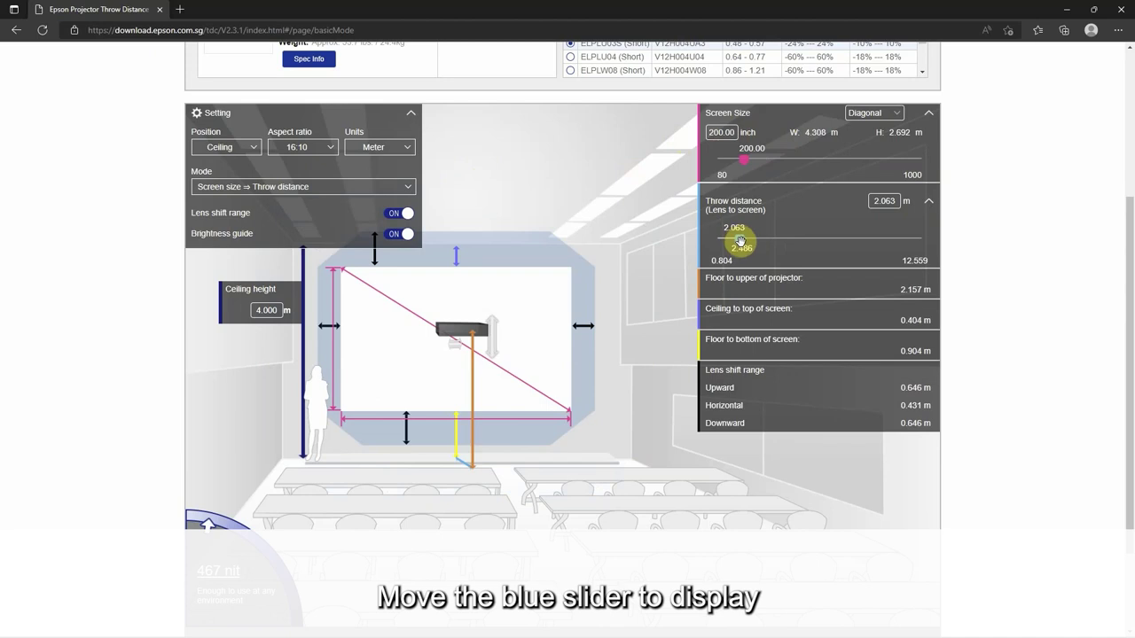
left_click_drag(753, 235, 766, 259)
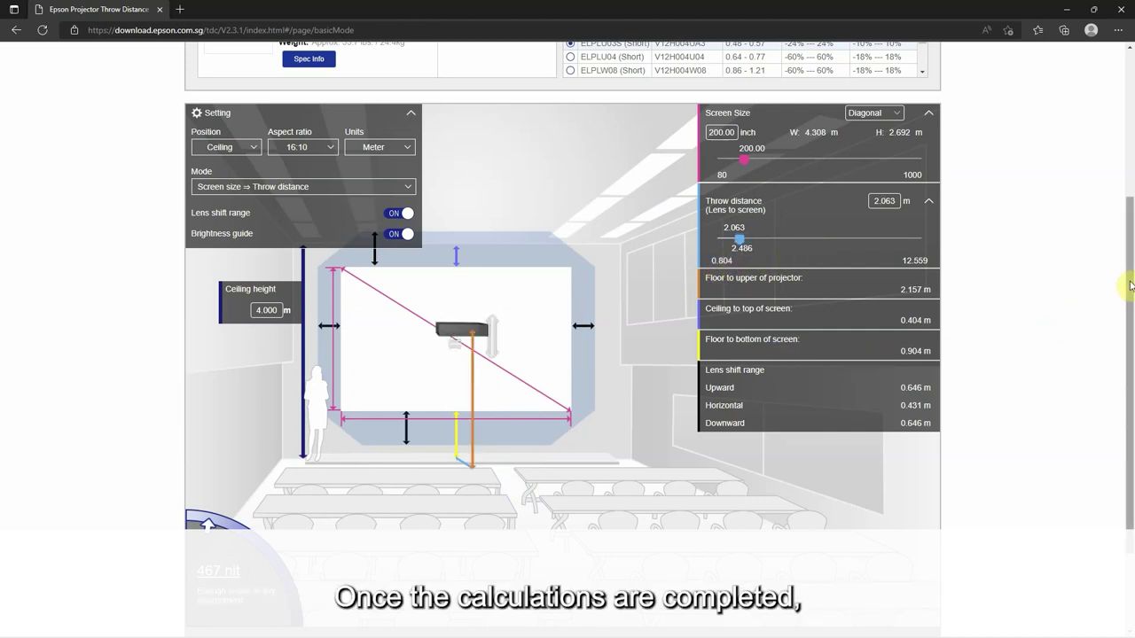
Step: Output the simulation result as a PDF report and look through the generated report
left_click_drag(1130, 284, 1133, 374)
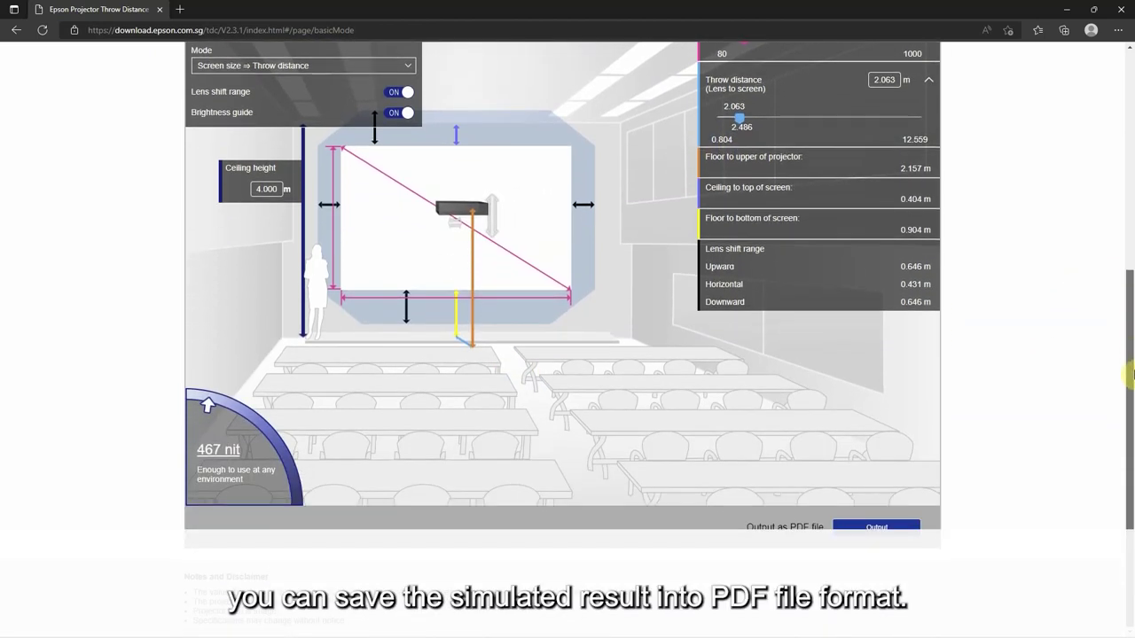
left_click_drag(1125, 464, 1130, 426)
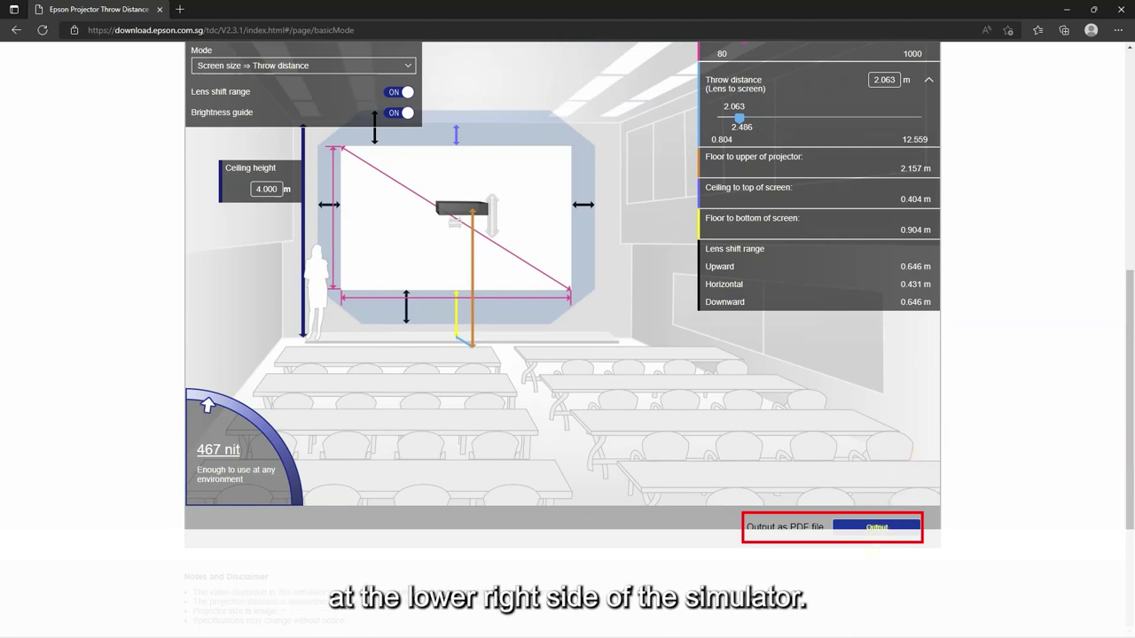
left_click(877, 527)
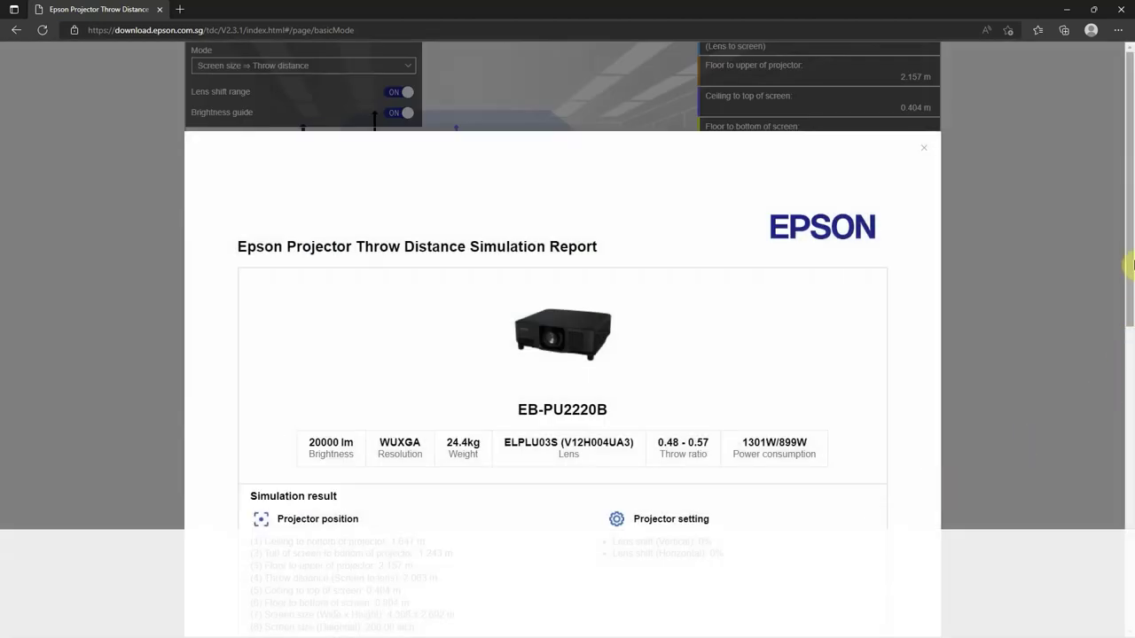
left_click_drag(1131, 273, 1068, 597)
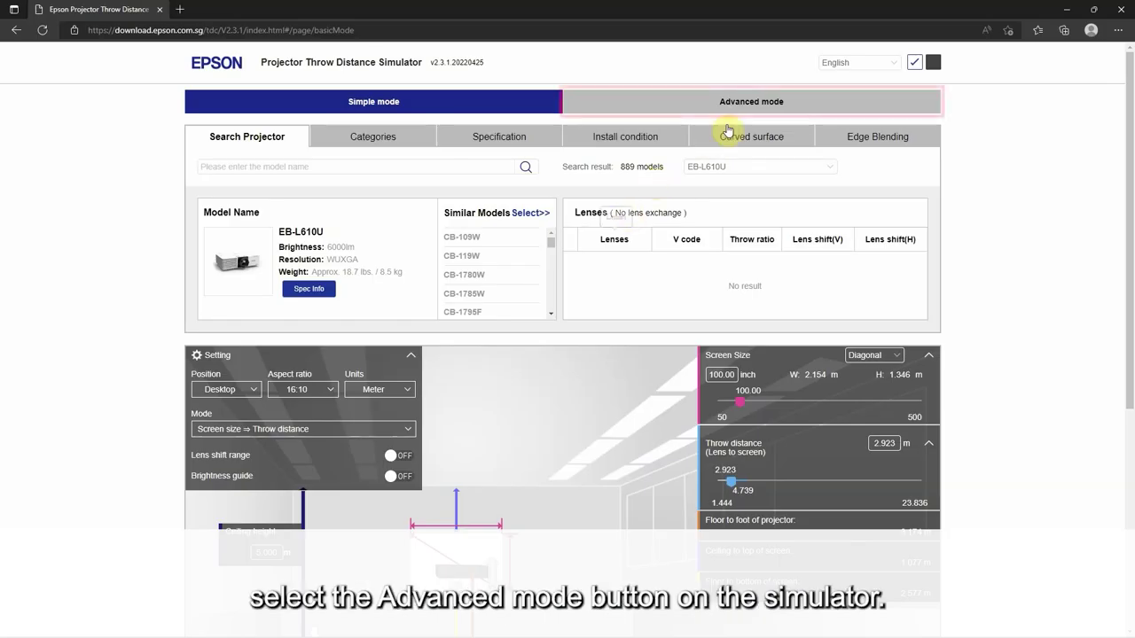
Step: In Advanced mode, enter the install condition as 5 m throw distance, 300-inch diagonal screen and 16:10 aspect ratio
left_click(760, 101)
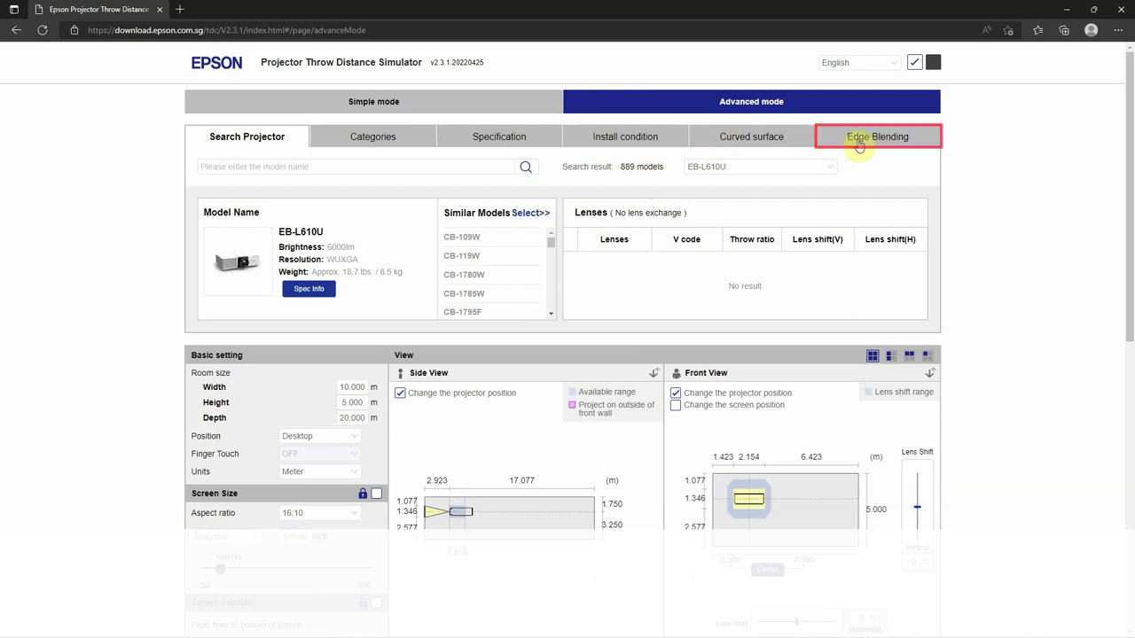
left_click(646, 139)
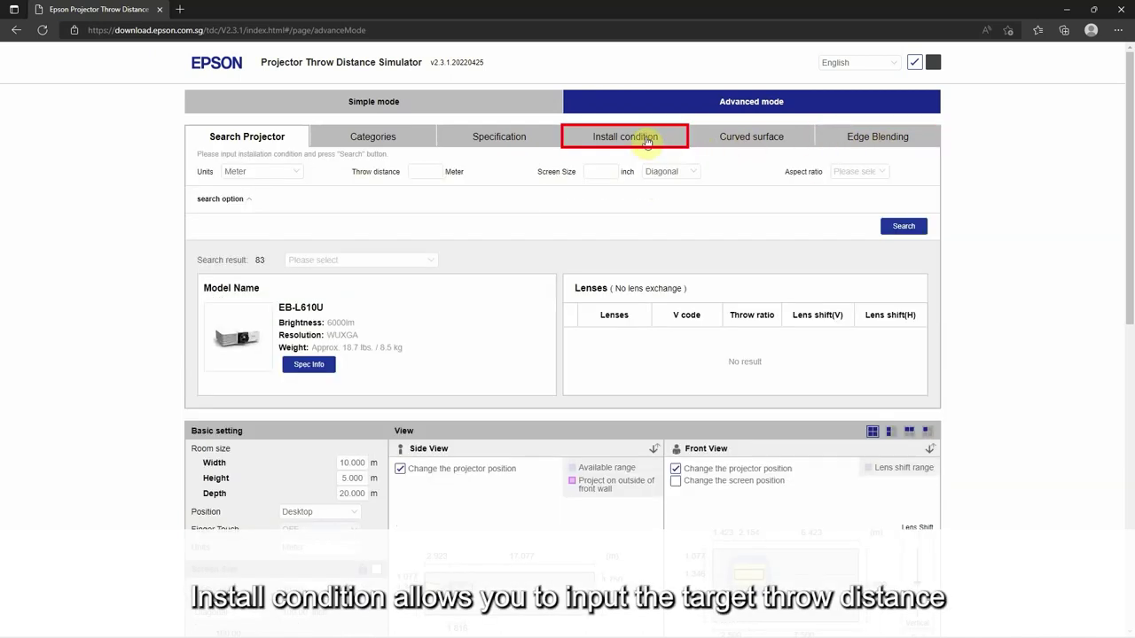
left_click(431, 170)
type("5")
left_click(595, 173)
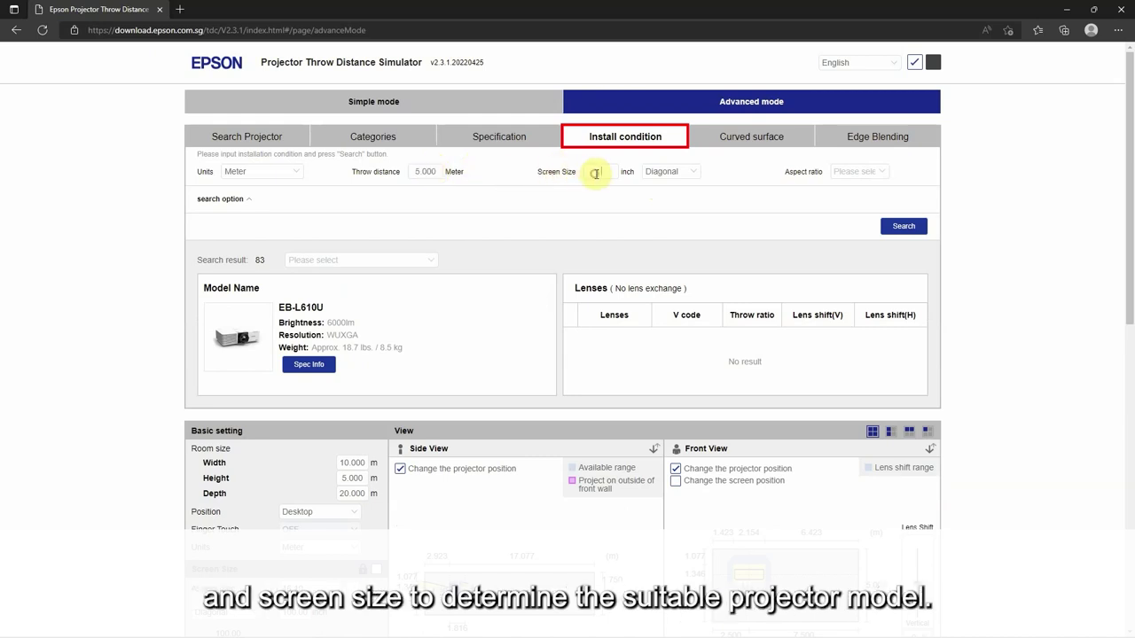
type("300")
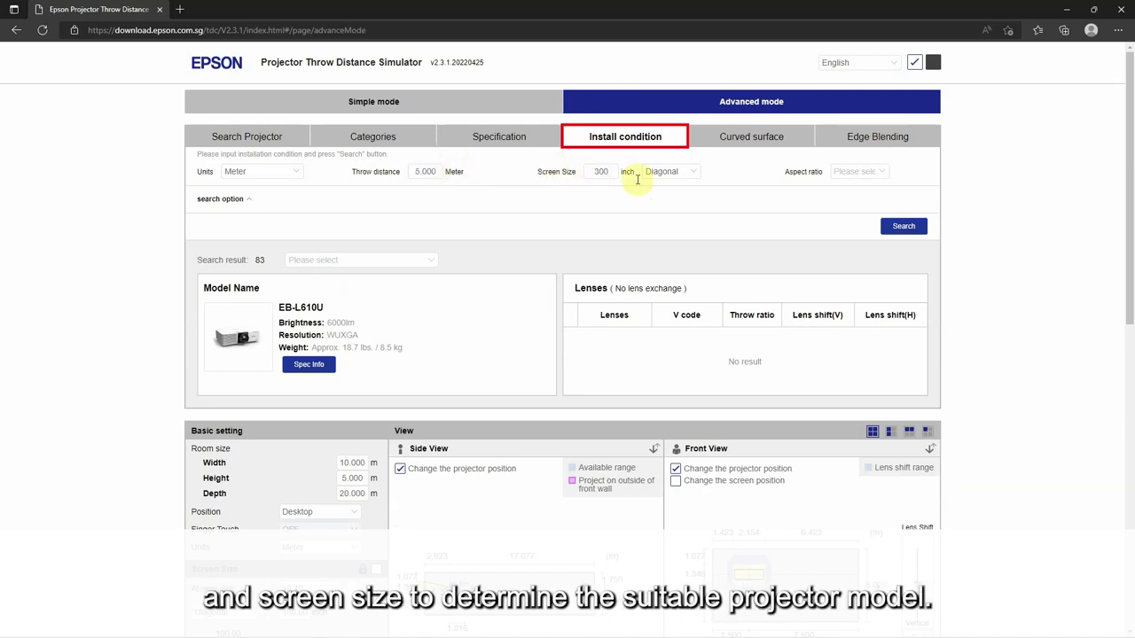
left_click(861, 175)
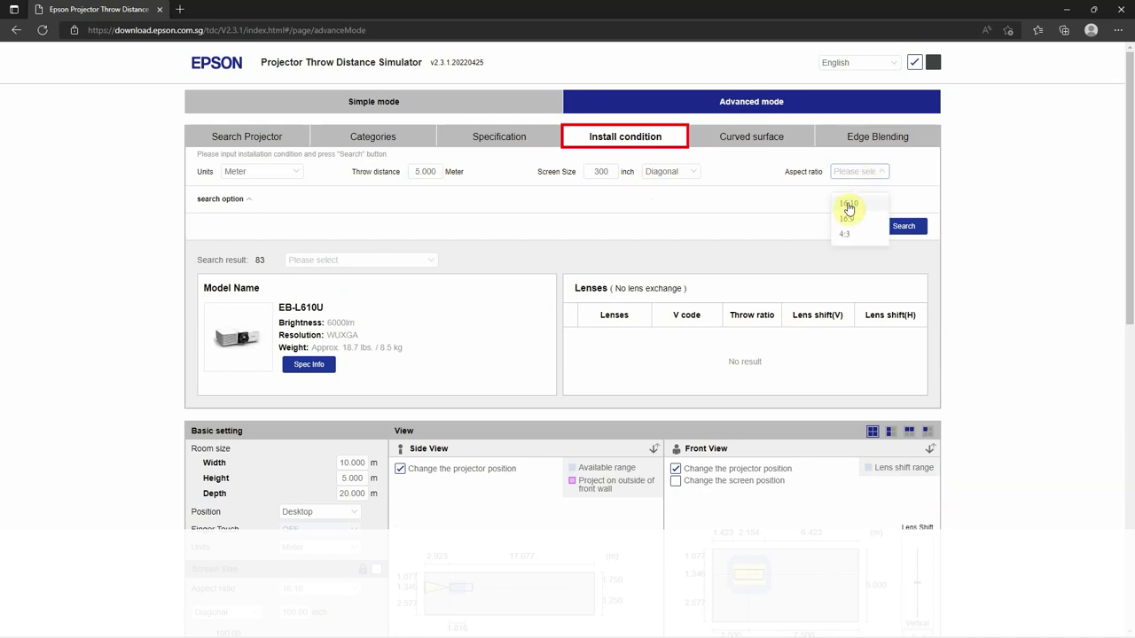
left_click(849, 204)
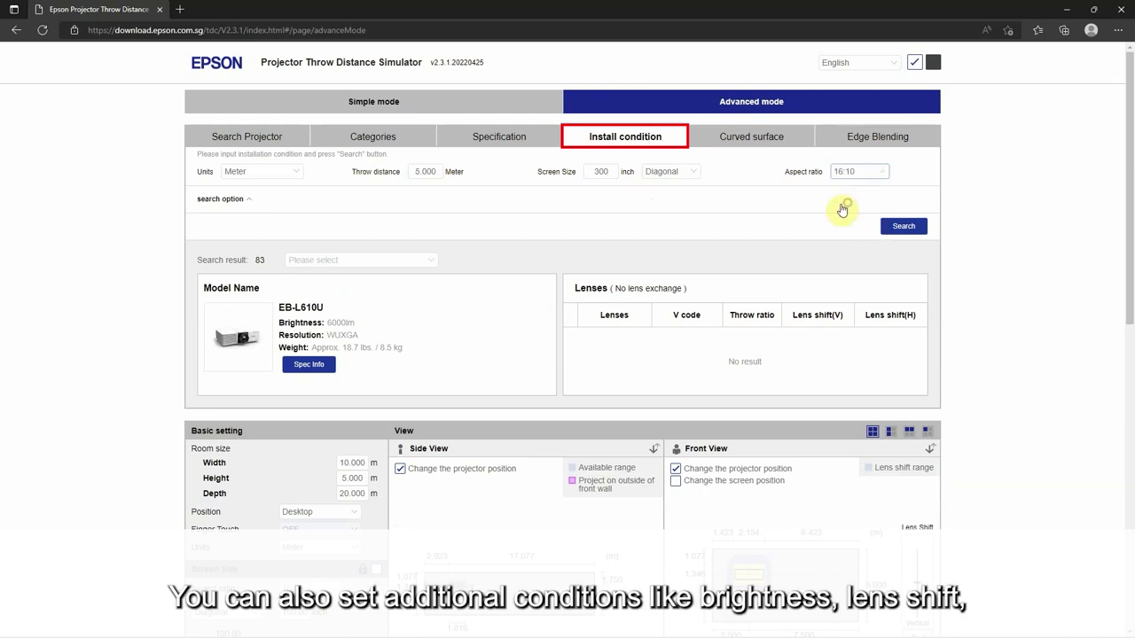
Step: Set the extra search options to brightness 5000 to 15000 lumen, lens shift Yes, ambient light 100 to 200 lx and application Event hall
left_click(247, 200)
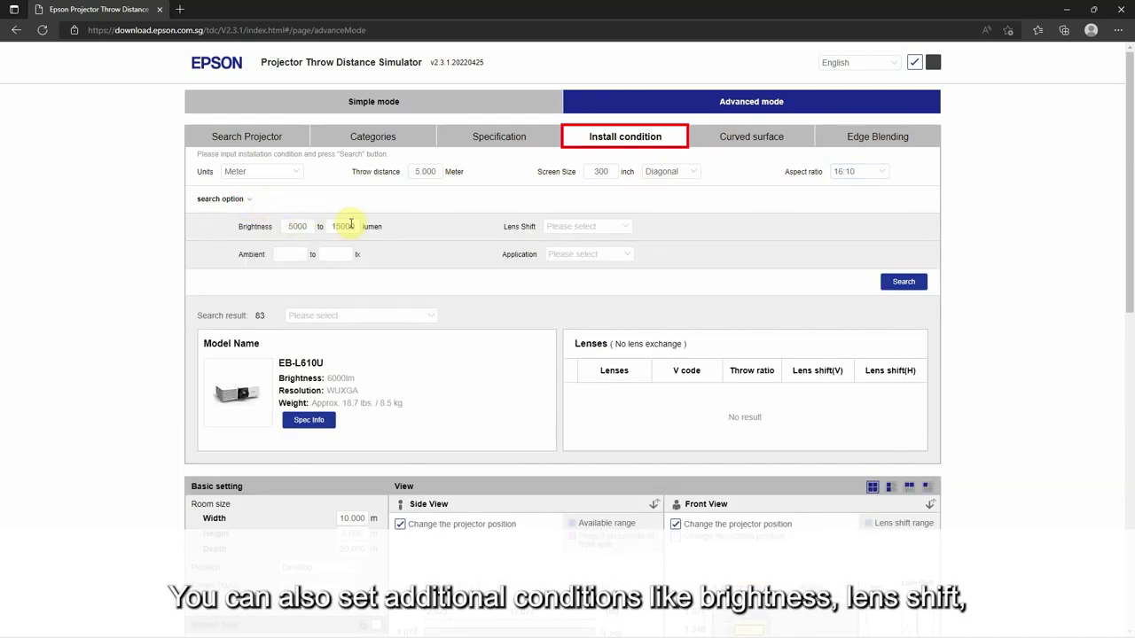
left_click(590, 227)
left_click(611, 237)
left_click(288, 254)
type("100")
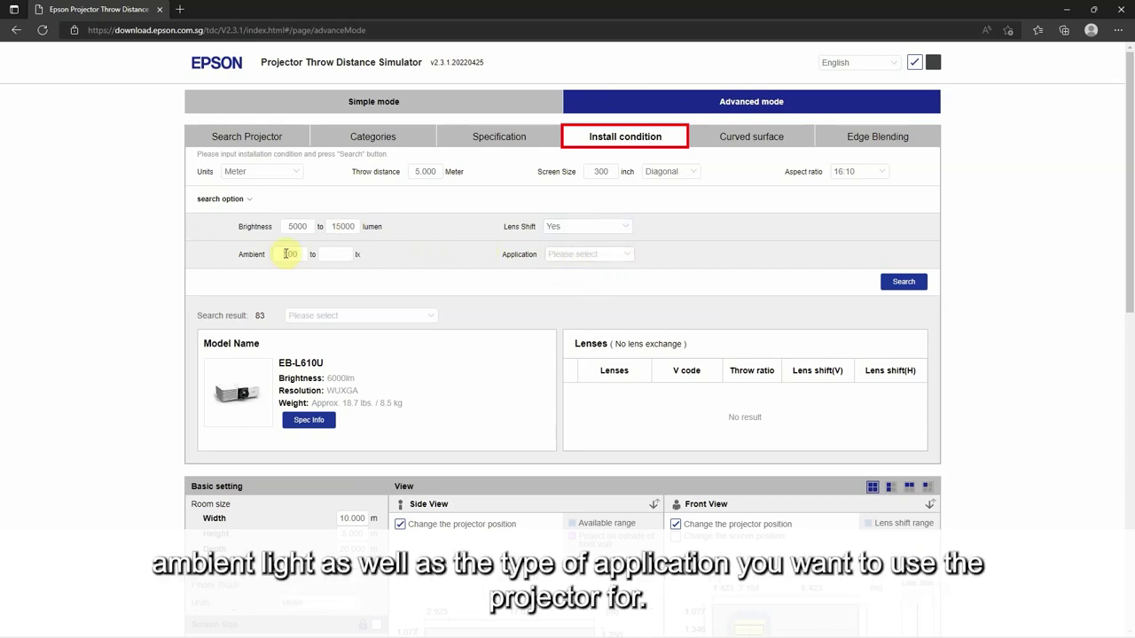
left_click(628, 256)
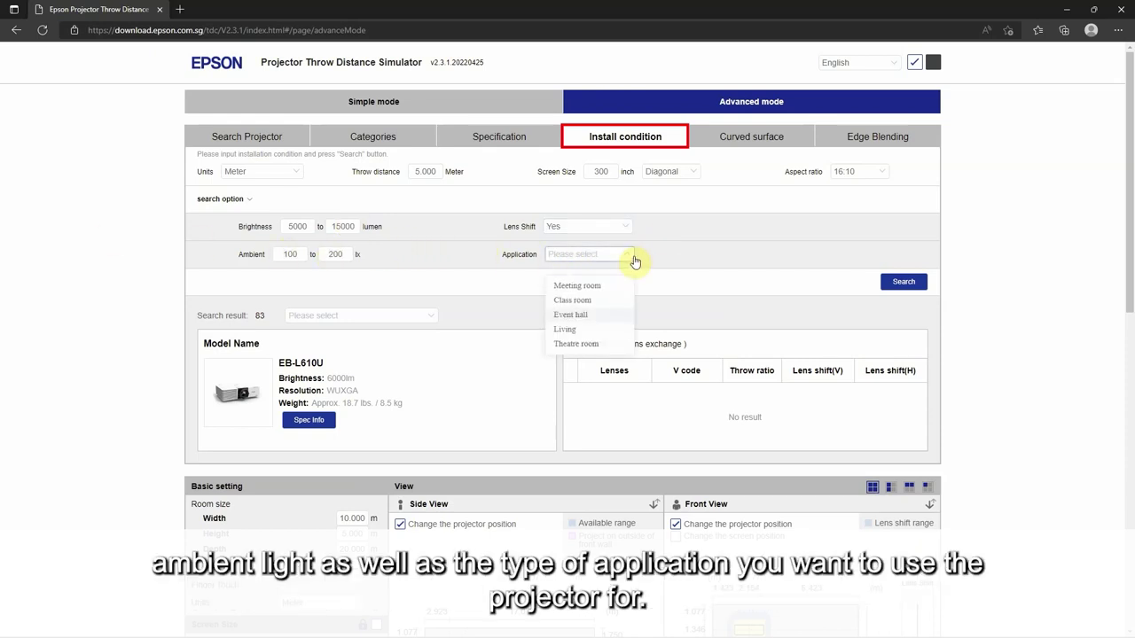
left_click(596, 316)
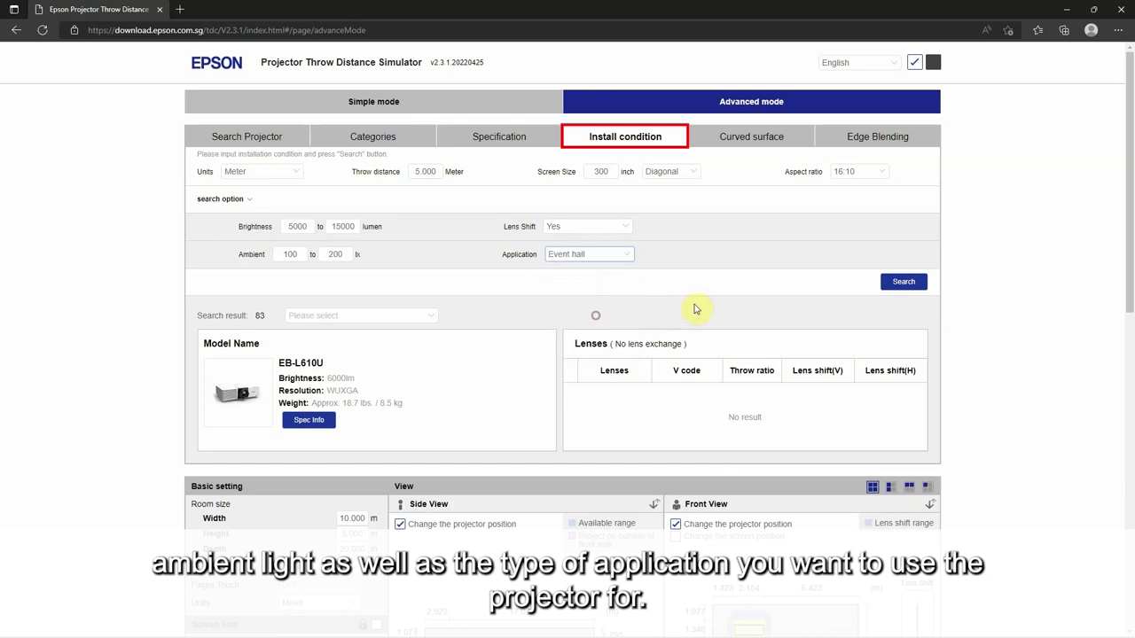
Step: Select the EB-PU2010B projector from the install condition search results
left_click(429, 317)
left_click_drag(435, 347, 441, 445)
left_click(344, 457)
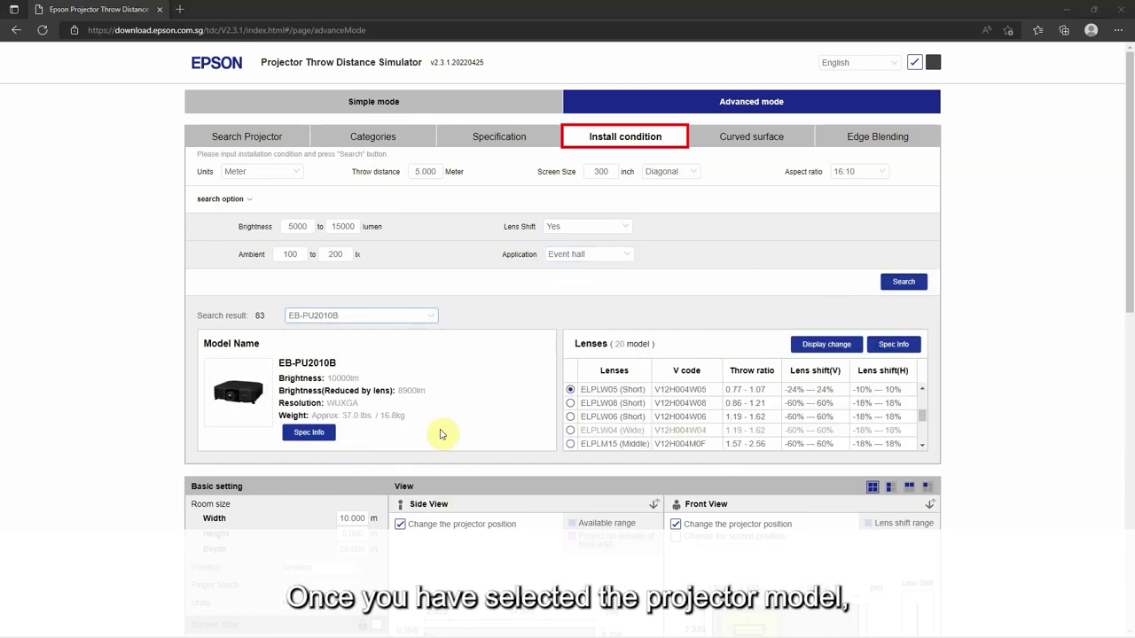
Step: Set the room size in the basic settings to 10 m width, 5 m height and 20 m depth
left_click_drag(1129, 185, 1129, 331)
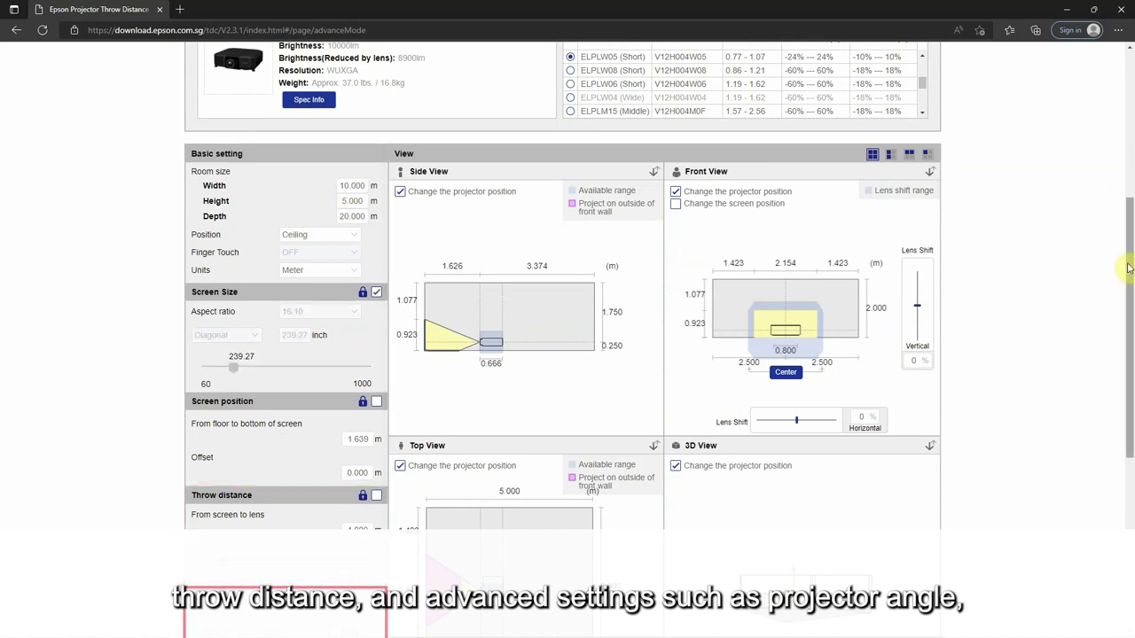
left_click_drag(1131, 268, 1131, 328)
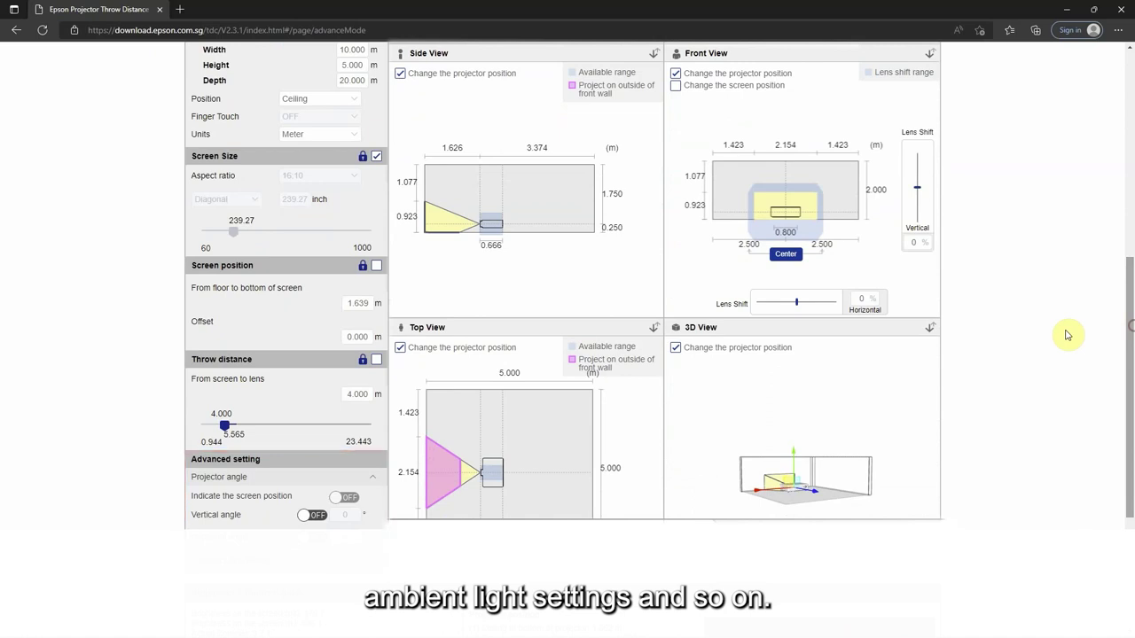
scroll(1068, 335, "up", 2)
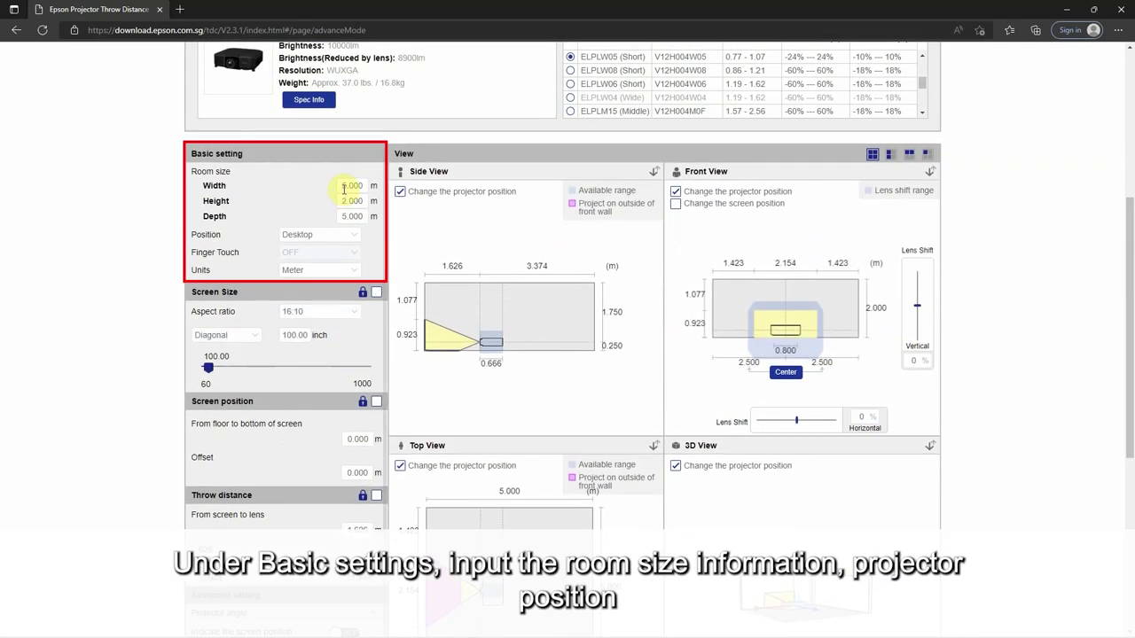
left_click(344, 188)
type("10")
key("Tab")
type("5")
key("Tab")
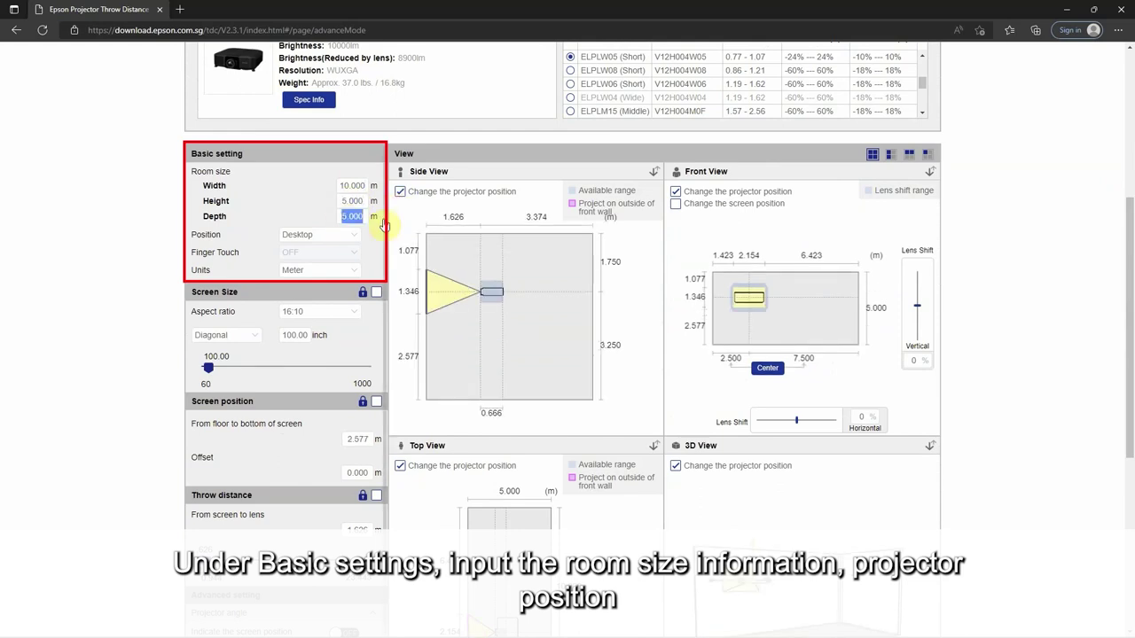
type("20")
Step: Set the projector position to Ceiling and the measurement units to Meter in the basic settings
left_click(348, 236)
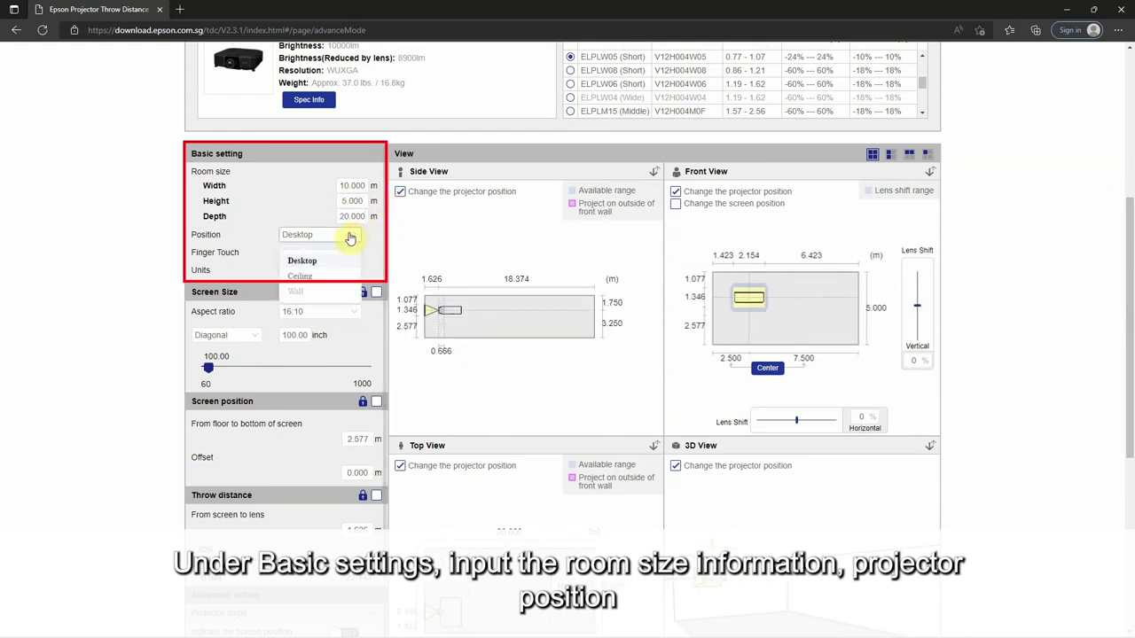
left_click(327, 276)
left_click(352, 271)
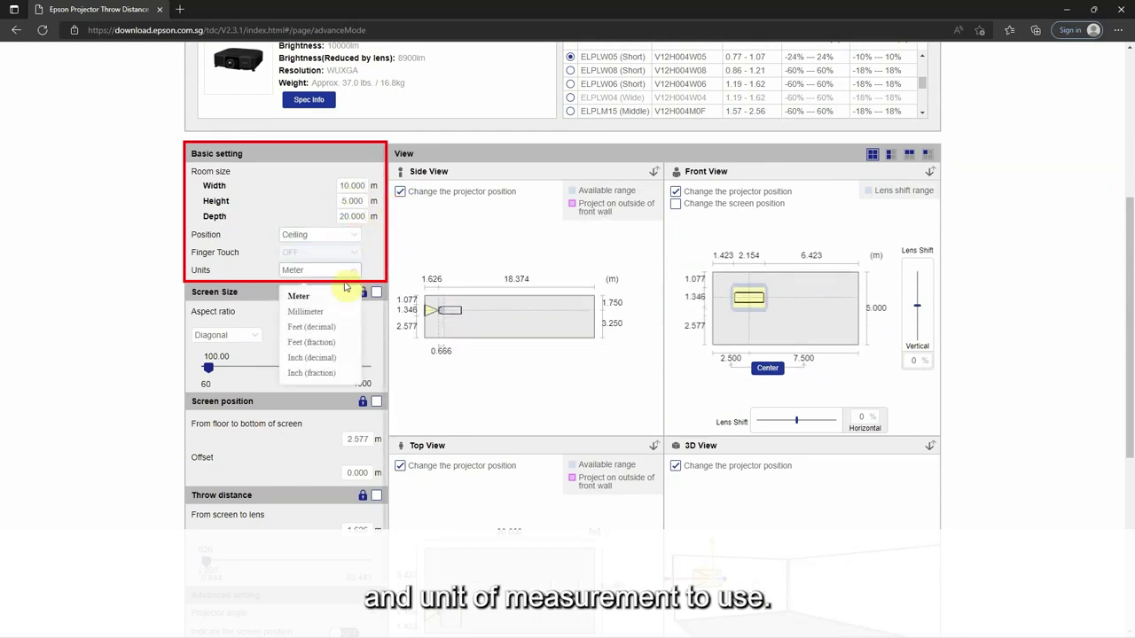
left_click(322, 298)
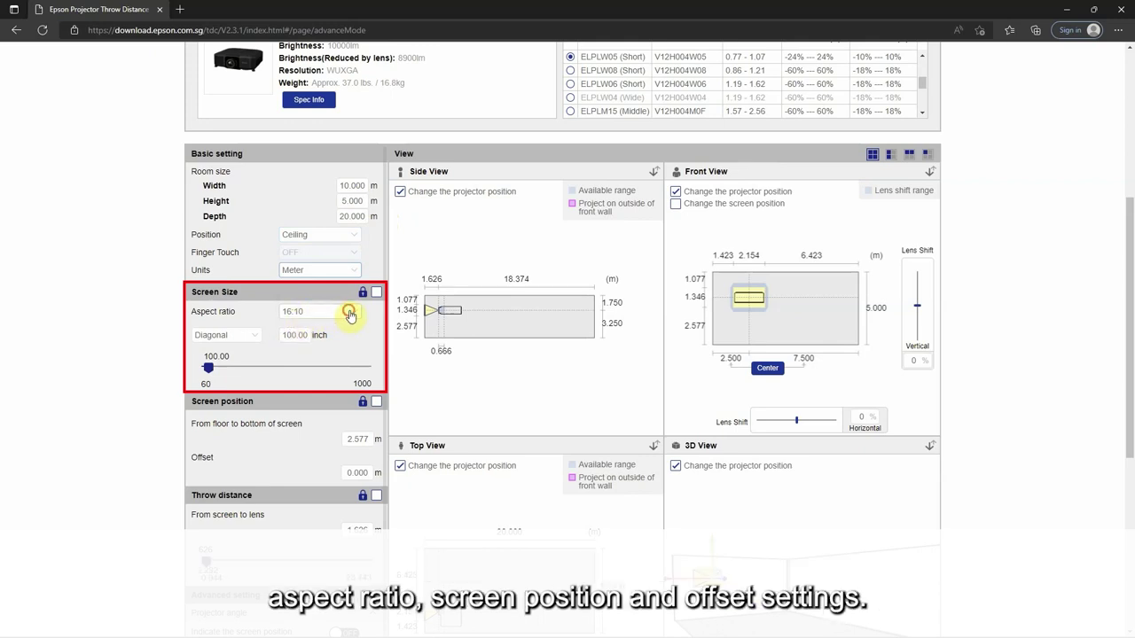
Step: Keep the screen's aspect ratio at 16:10 and set its diagonal size to 200 inches
left_click(347, 313)
left_click(338, 336)
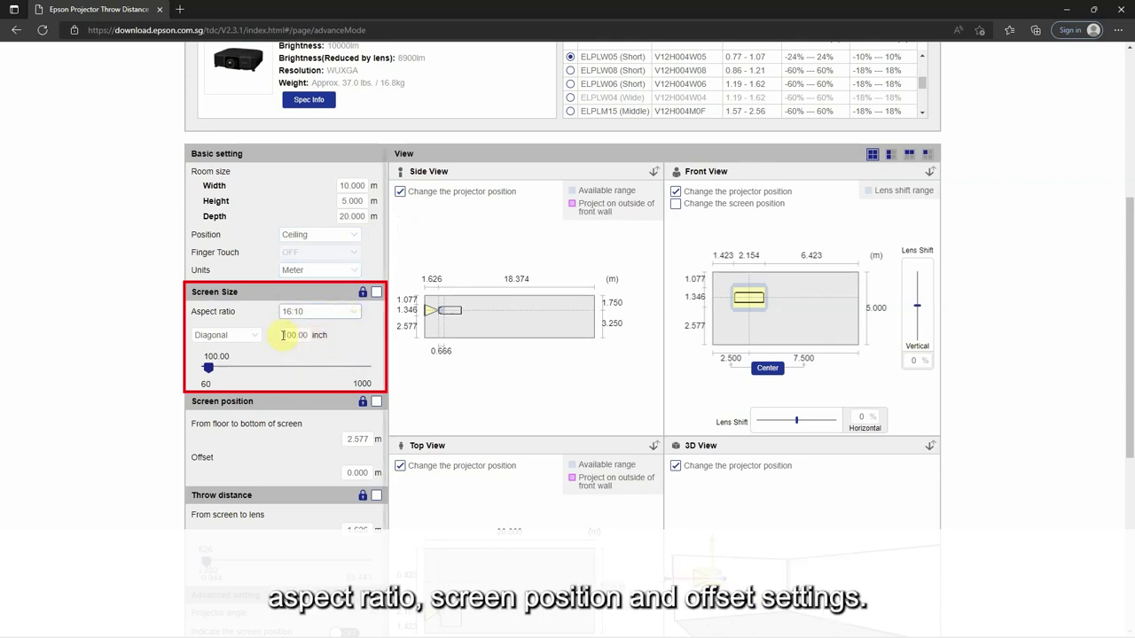
double_click(292, 335)
type("200")
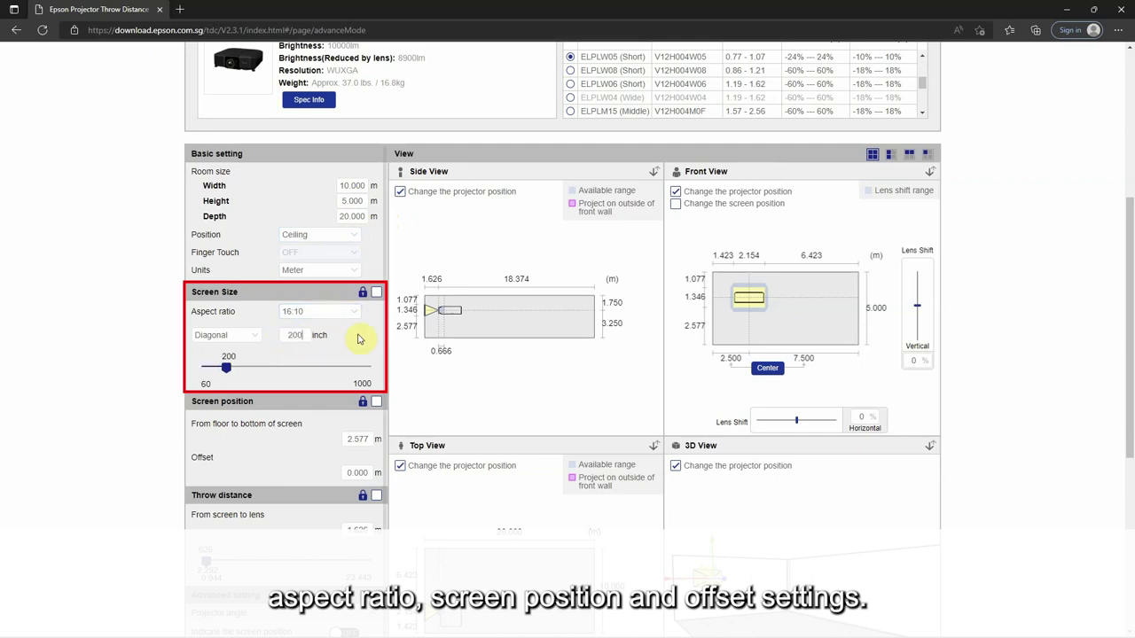
key("Return")
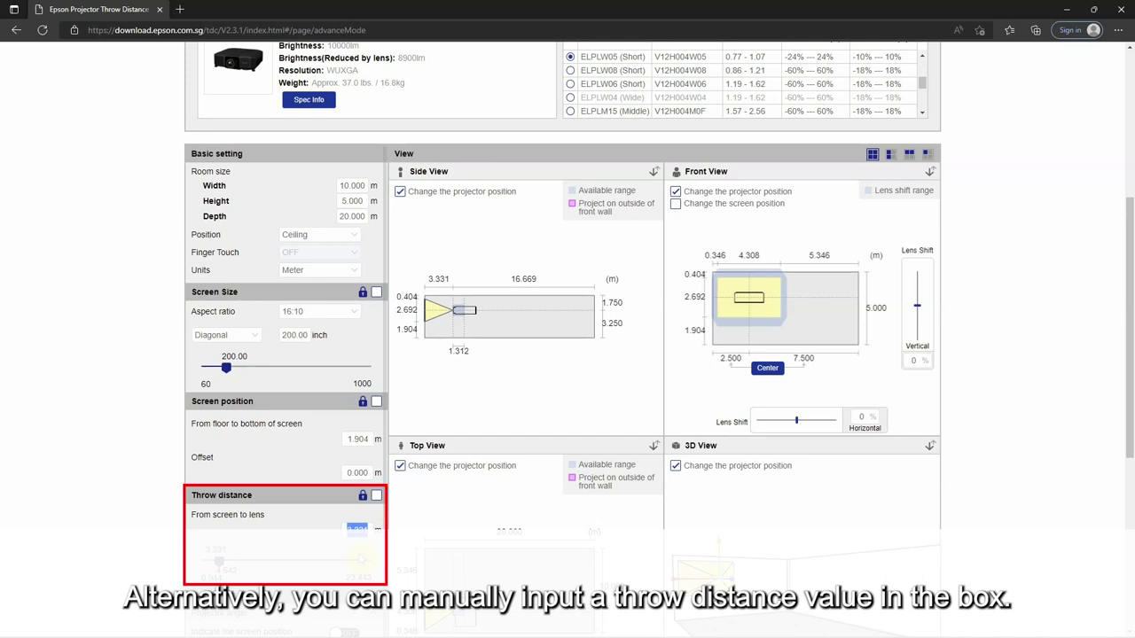
Step: Set the throw distance from screen to lens to 4 m and lock the screen size
type("4")
key("Return")
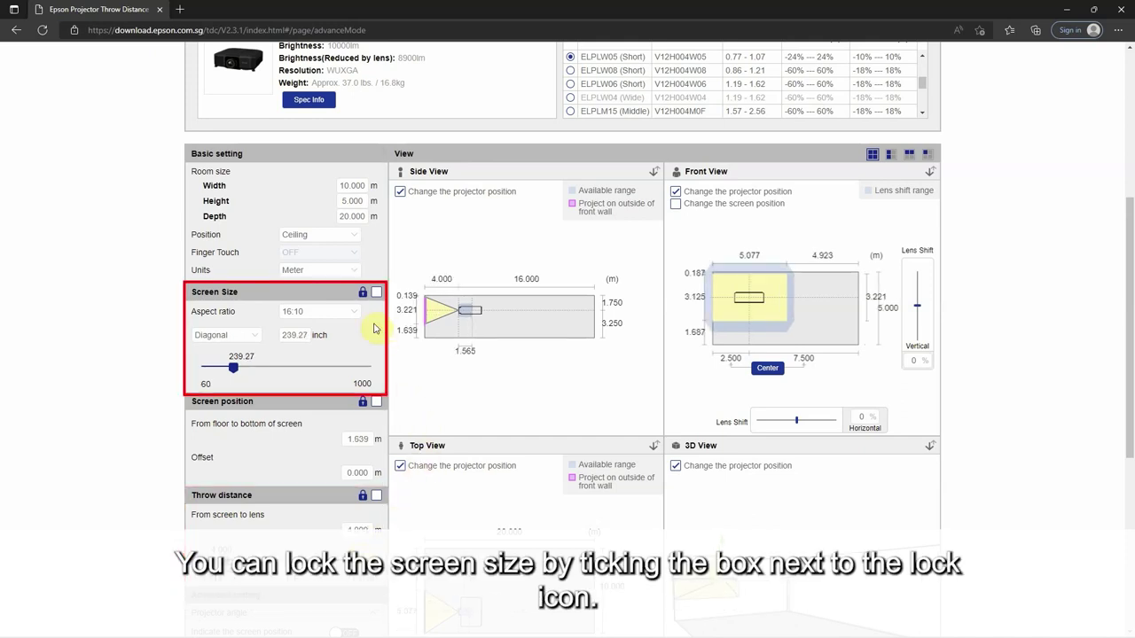
left_click(376, 294)
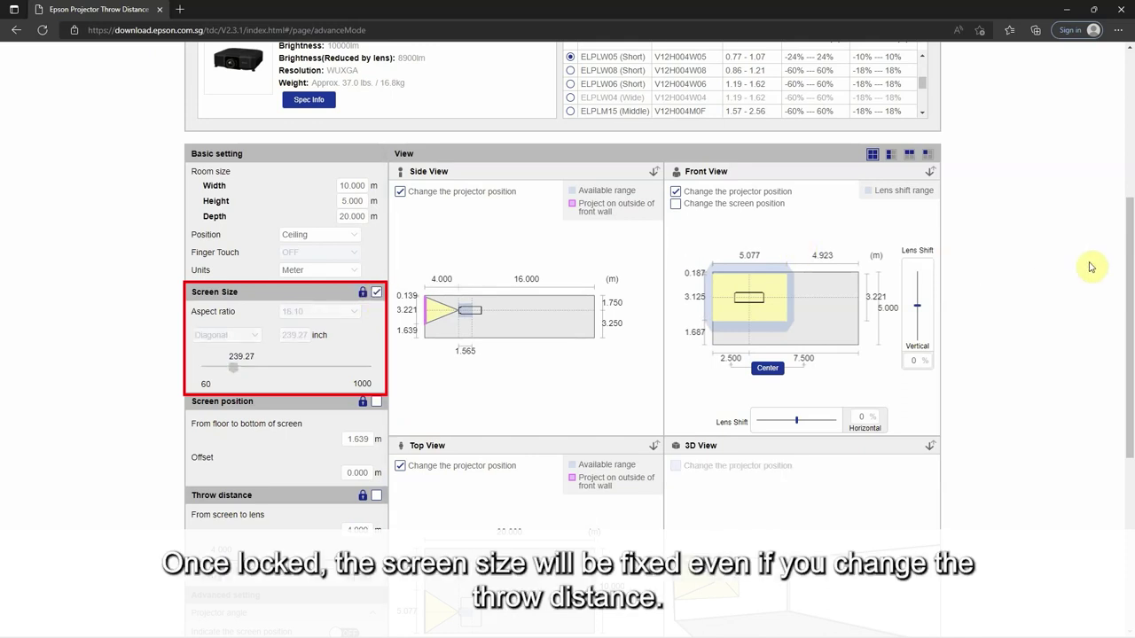
Step: Set the throw distance from screen to lens to 5.565 m
left_click_drag(1128, 264, 1130, 334)
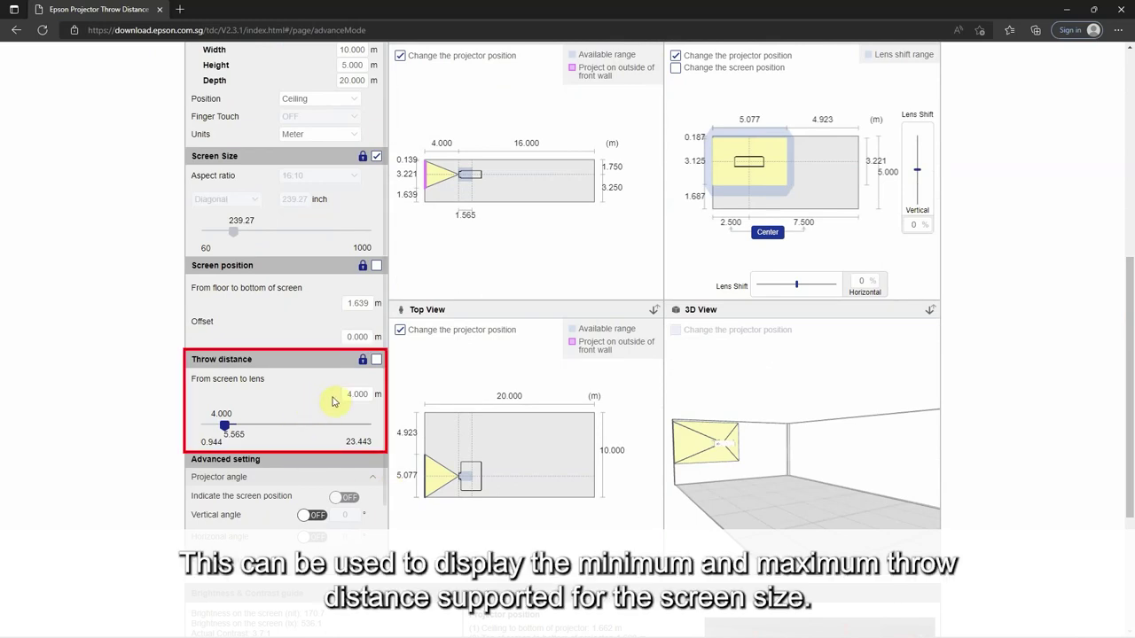
left_click_drag(348, 393, 396, 397)
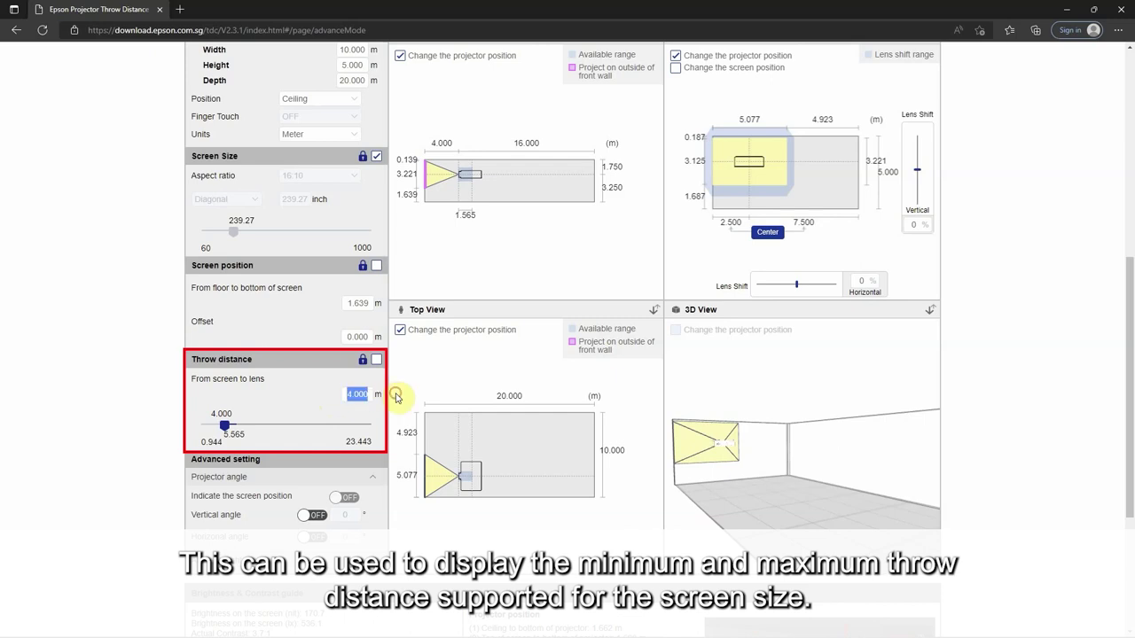
type("5.565")
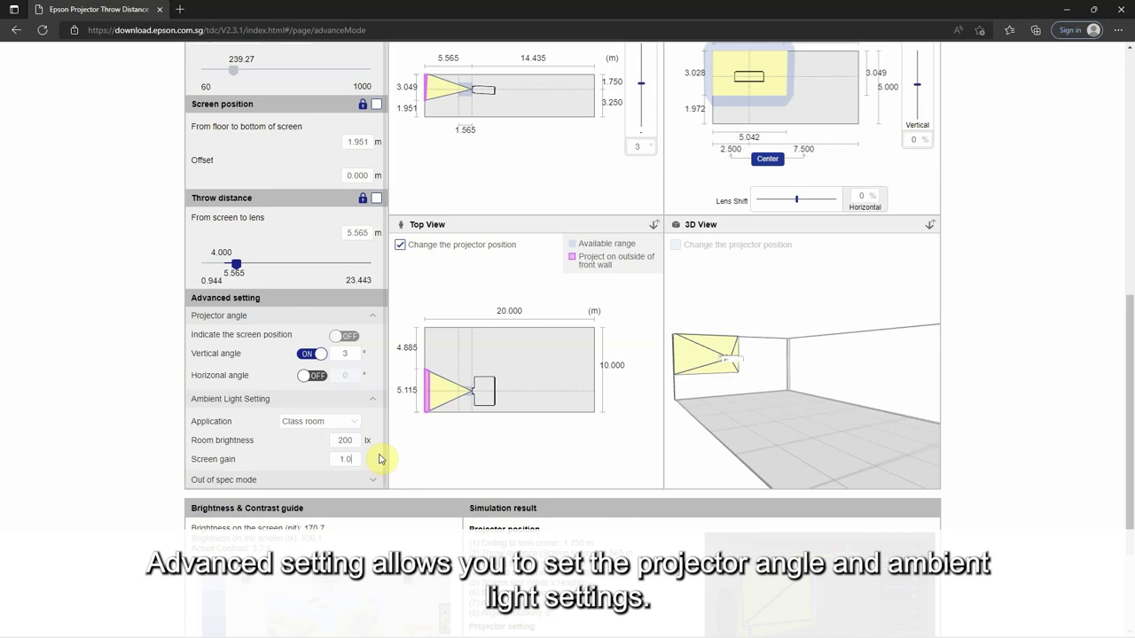
Step: In the ambient light settings, set the room brightness to 100 lx and select Event hall as the application
scroll(1133, 310, "down", 2)
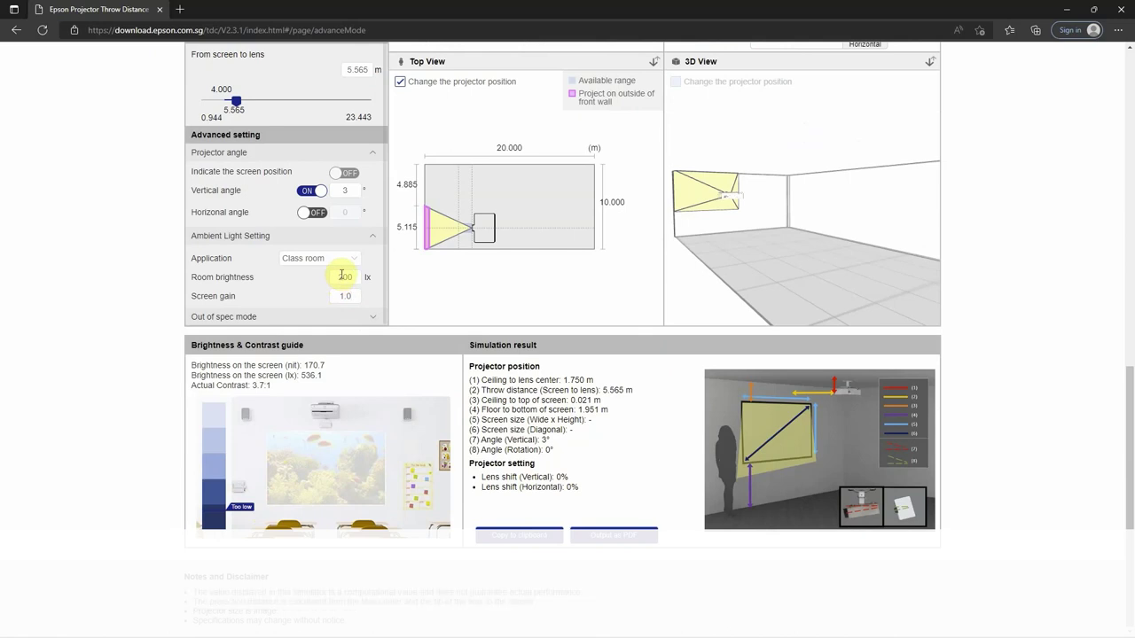
left_click_drag(335, 277, 356, 276)
type("100")
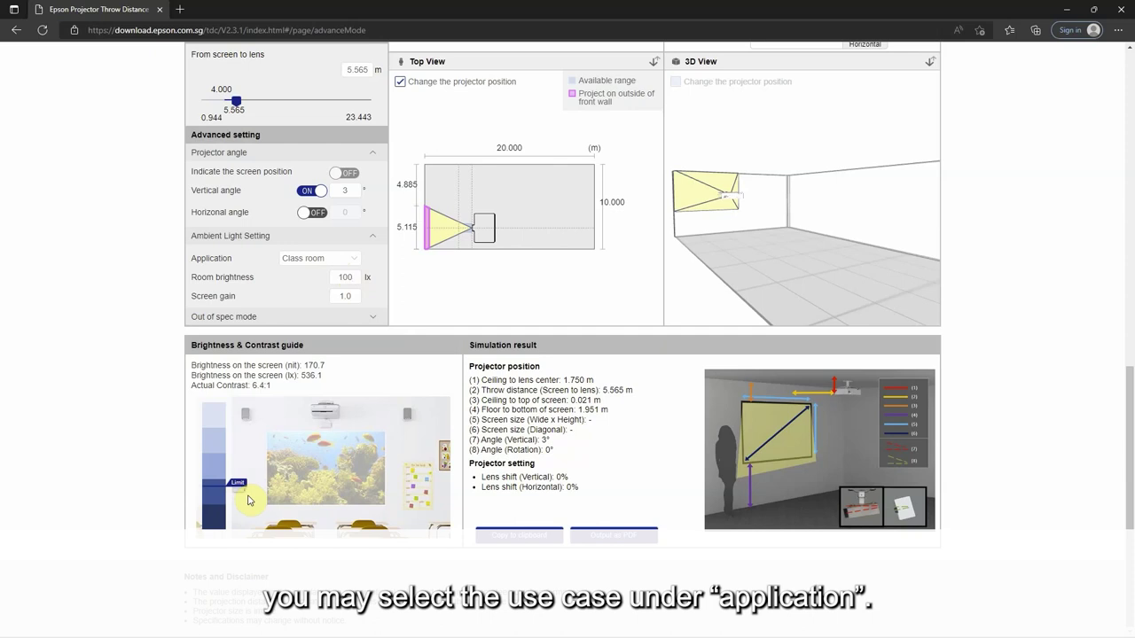
left_click(354, 262)
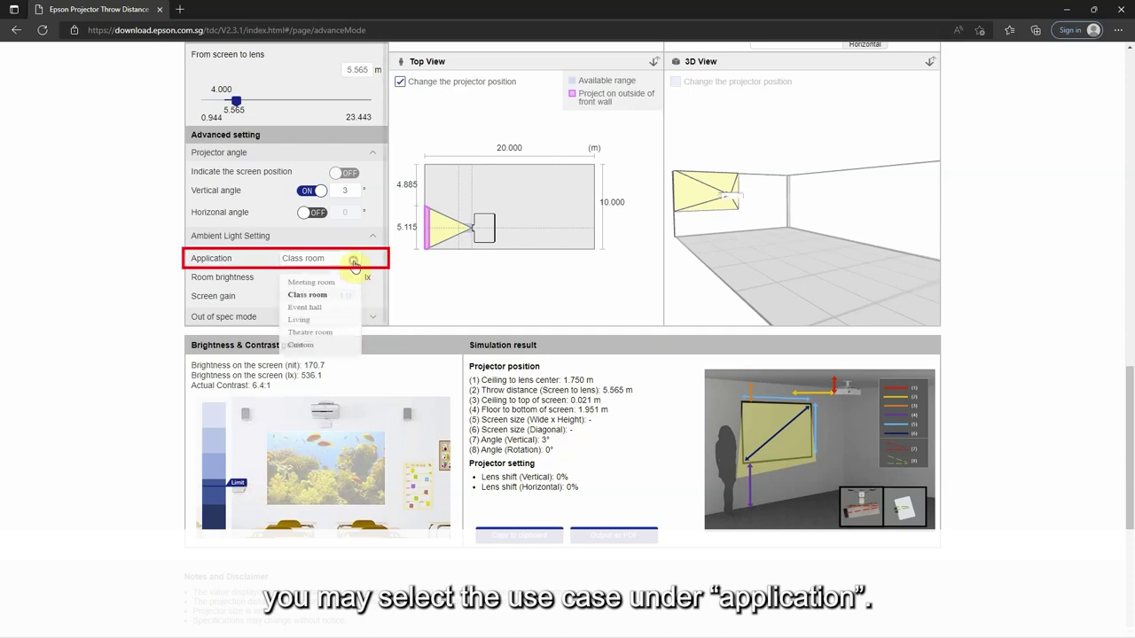
left_click(317, 317)
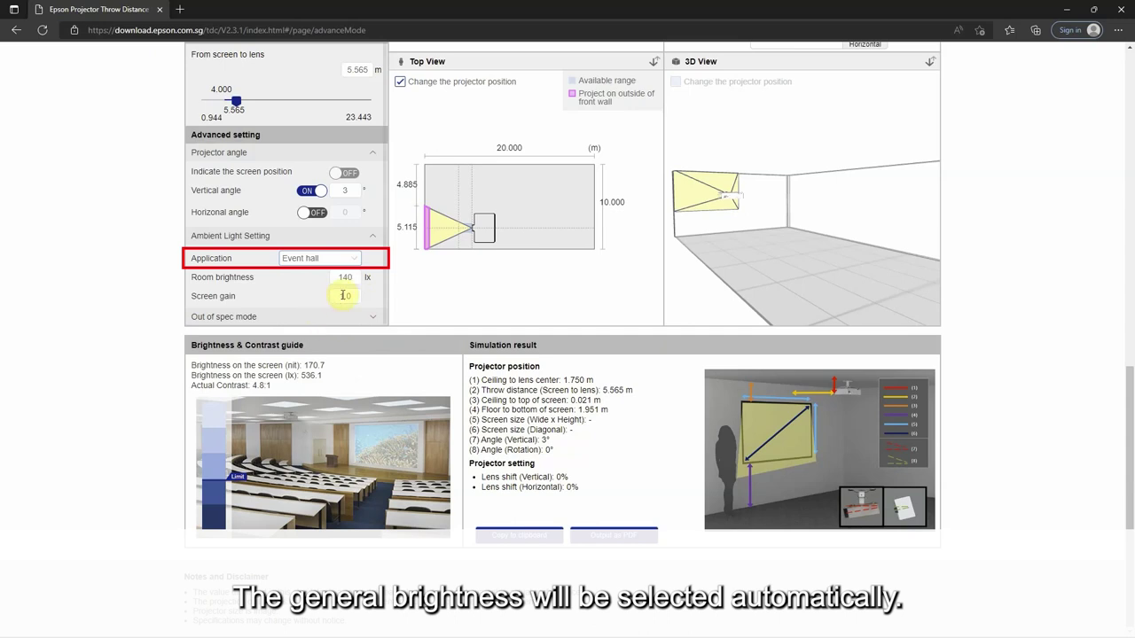
Step: Turn on Out of spec mode in the advanced settings and acknowledge its warning
scroll(385, 286, "down", 1)
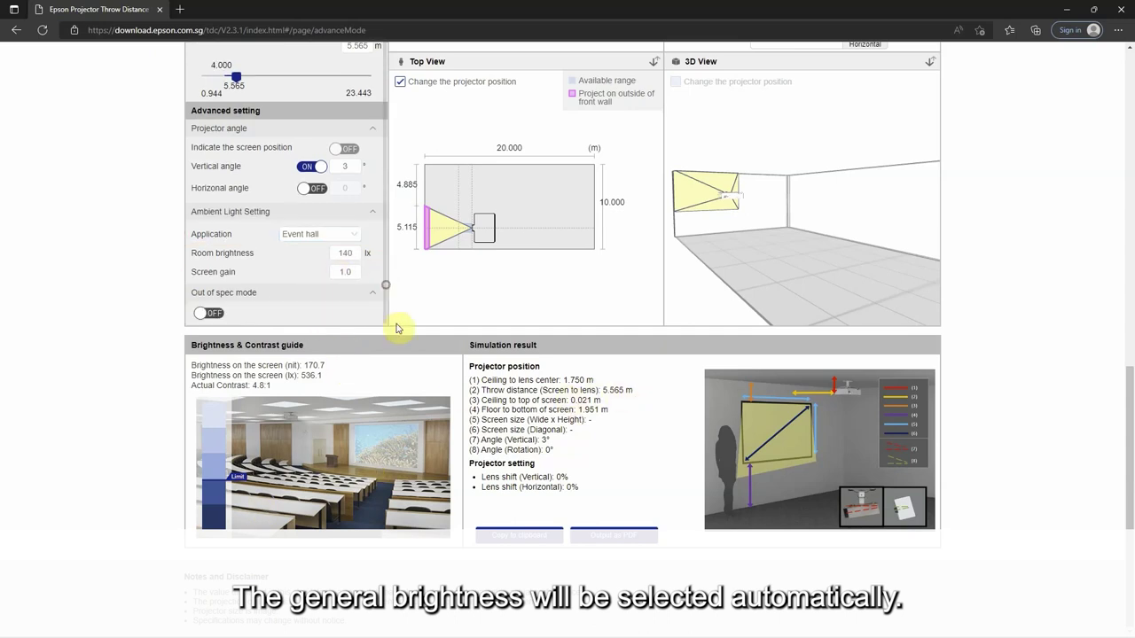
left_click(213, 314)
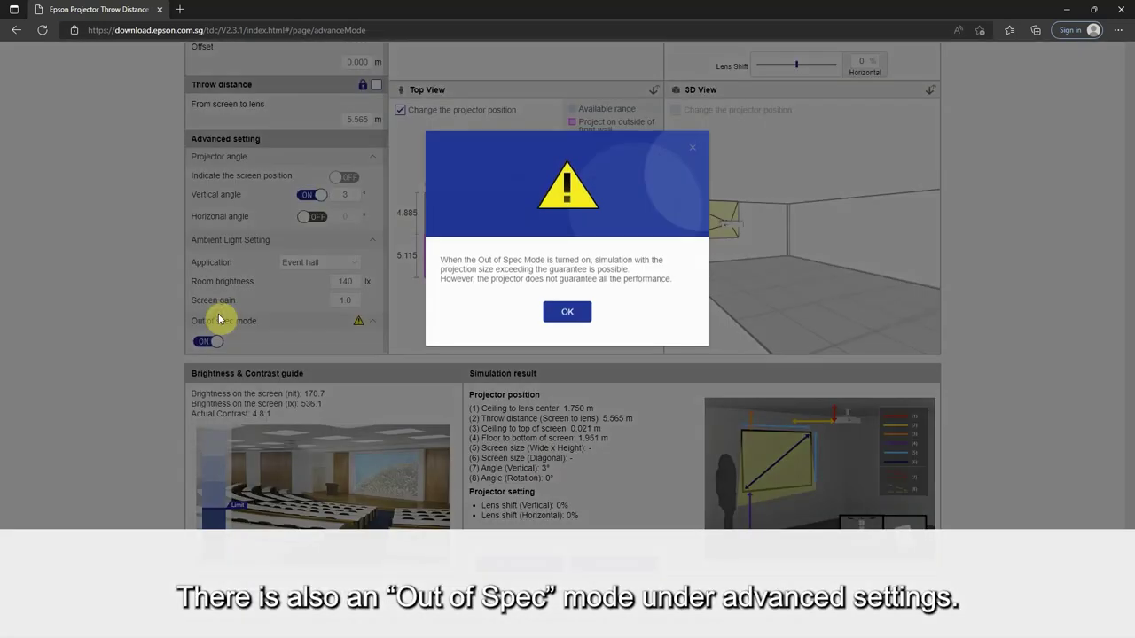
left_click(567, 313)
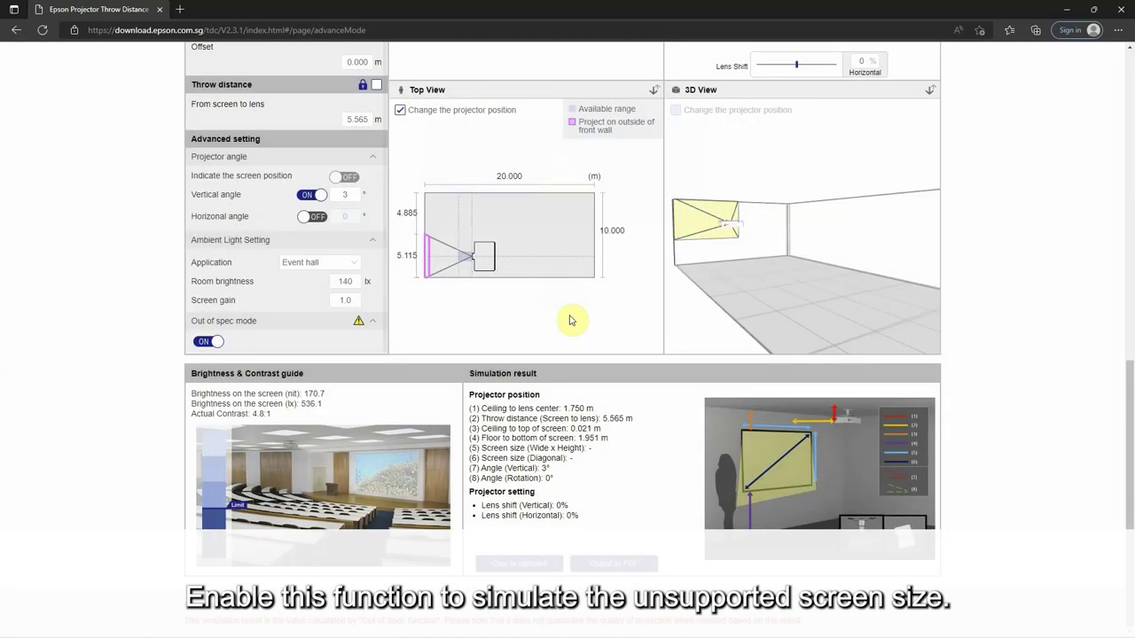
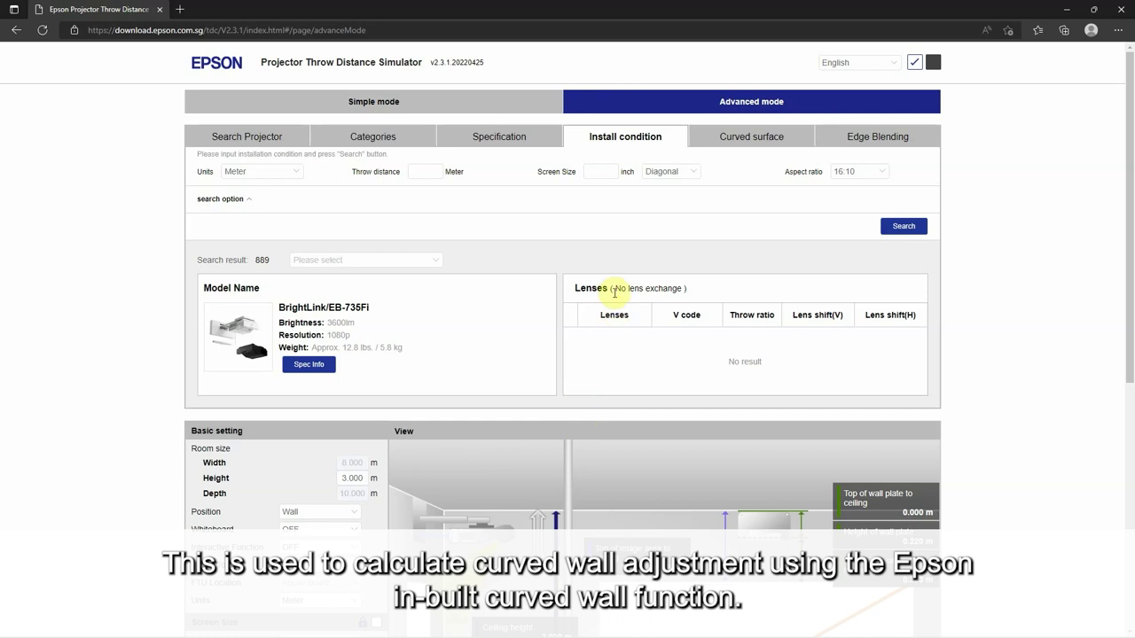
Step: In the Curved surface simulation, choose the EB-PU1008B projector with the ELPLW08 (Short) lens
left_click(729, 133)
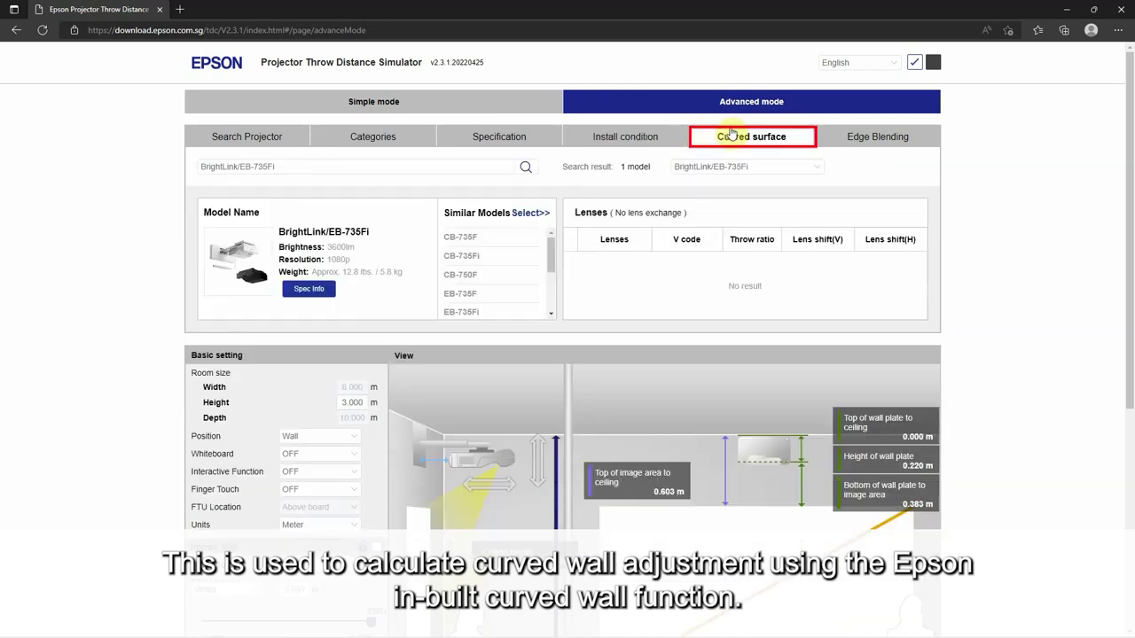
left_click(386, 167)
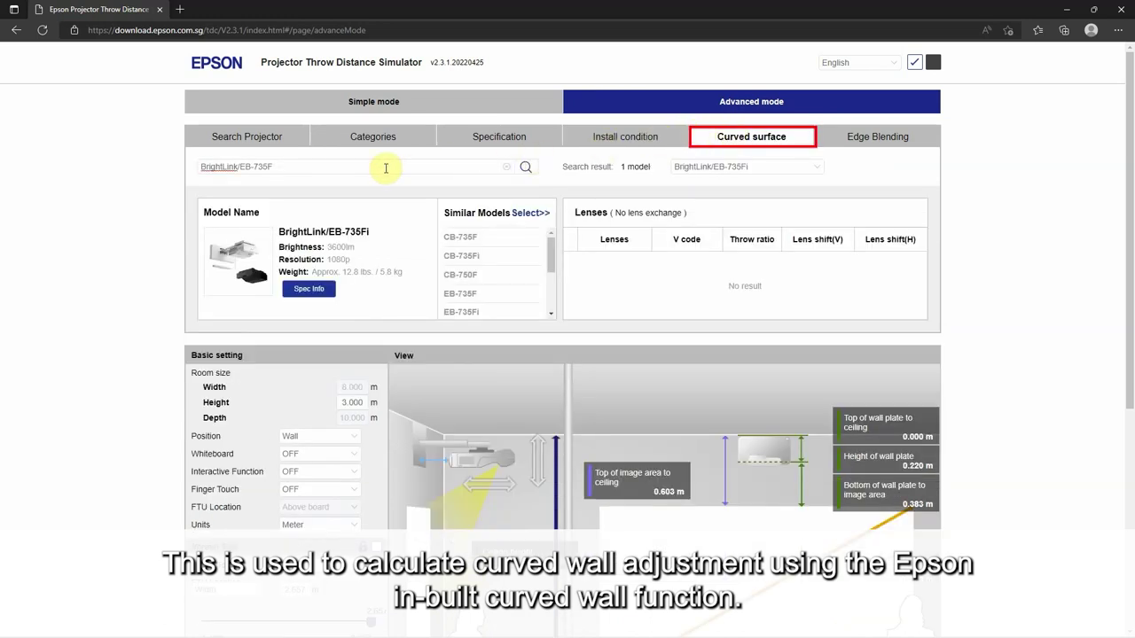
key("BackSpace")
key("BackSpace")
key("BackSpace")
key("BackSpace")
key("BackSpace")
key("BackSpace")
key("BackSpace")
key("BackSpace")
key("BackSpace")
key("BackSpace")
key("BackSpace")
key("BackSpace")
key("BackSpace")
key("BackSpace")
key("BackSpace")
key("BackSpace")
key("BackSpace")
key("BackSpace")
type("E")
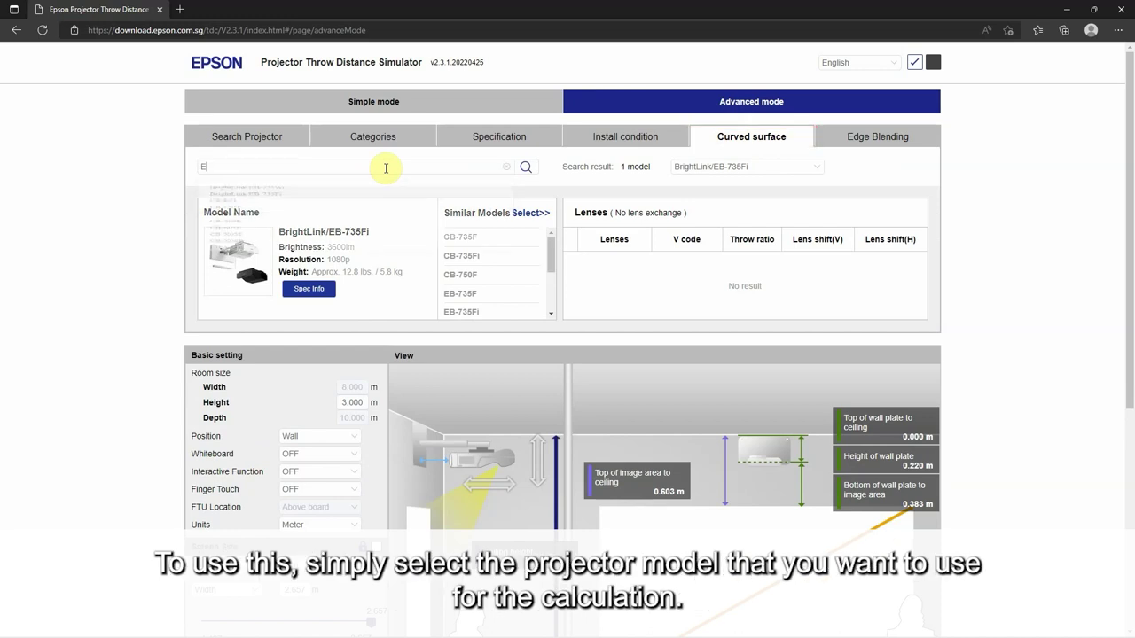
type("B-PU")
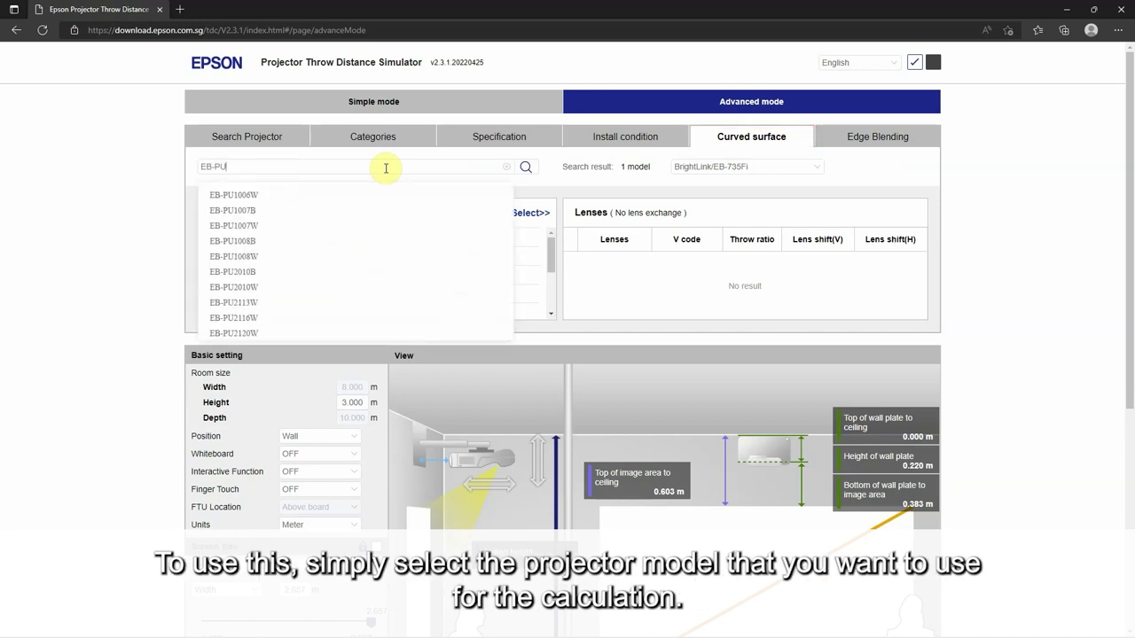
left_click(271, 242)
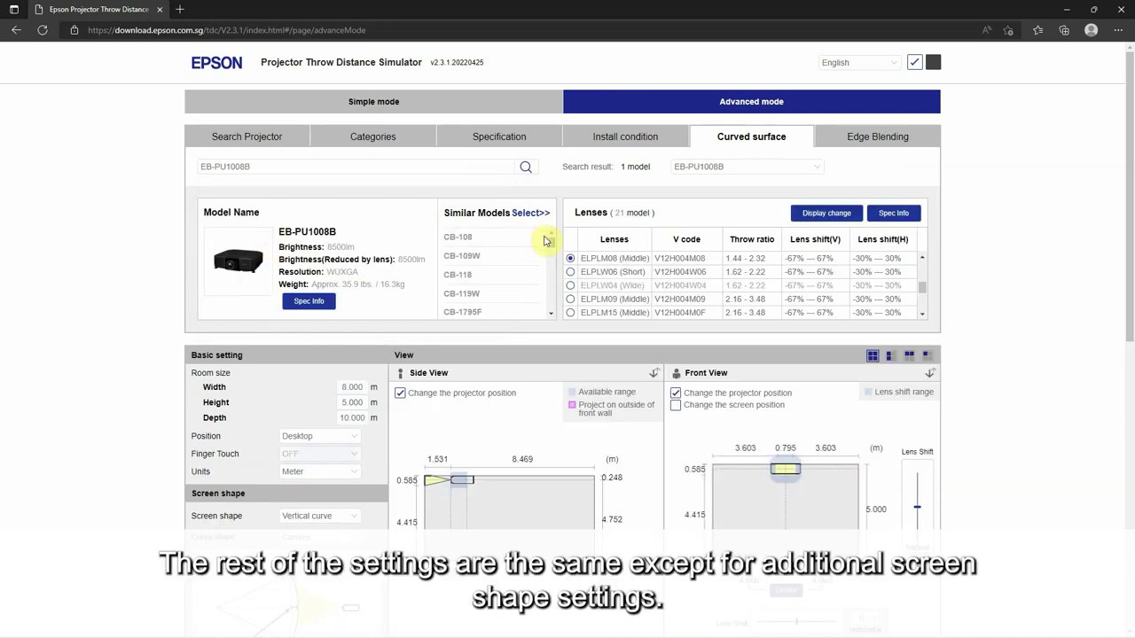
left_click_drag(926, 291, 925, 281)
left_click(571, 284)
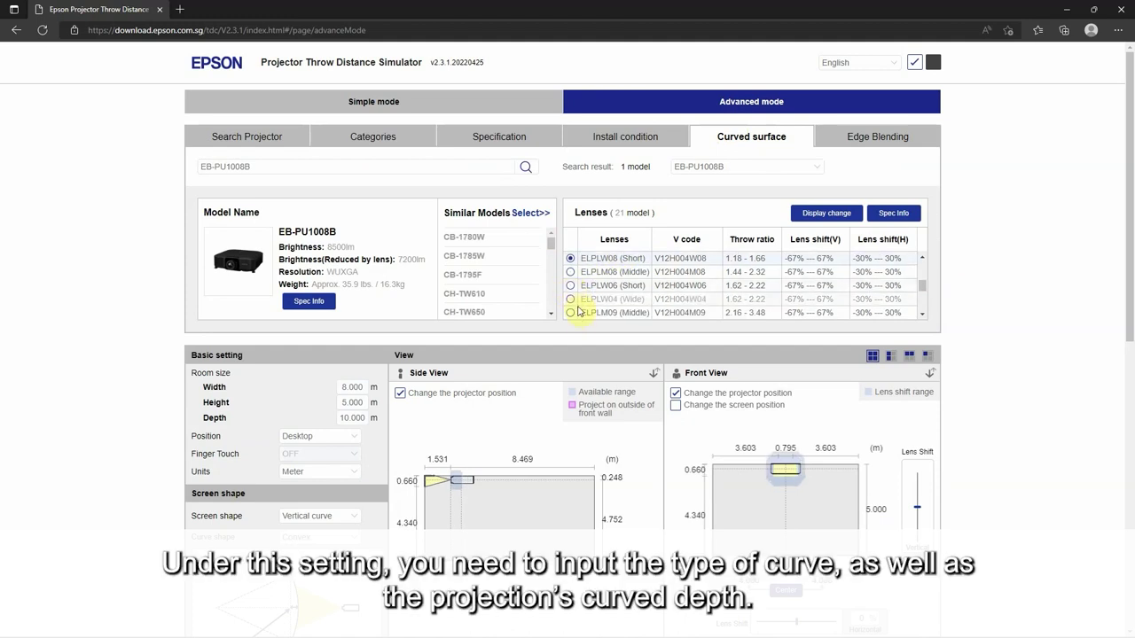
Step: Set the room size to 10 m width and 20 m depth, and the projector position to Ceiling
left_click_drag(362, 388, 335, 394)
type("10")
key("Tab")
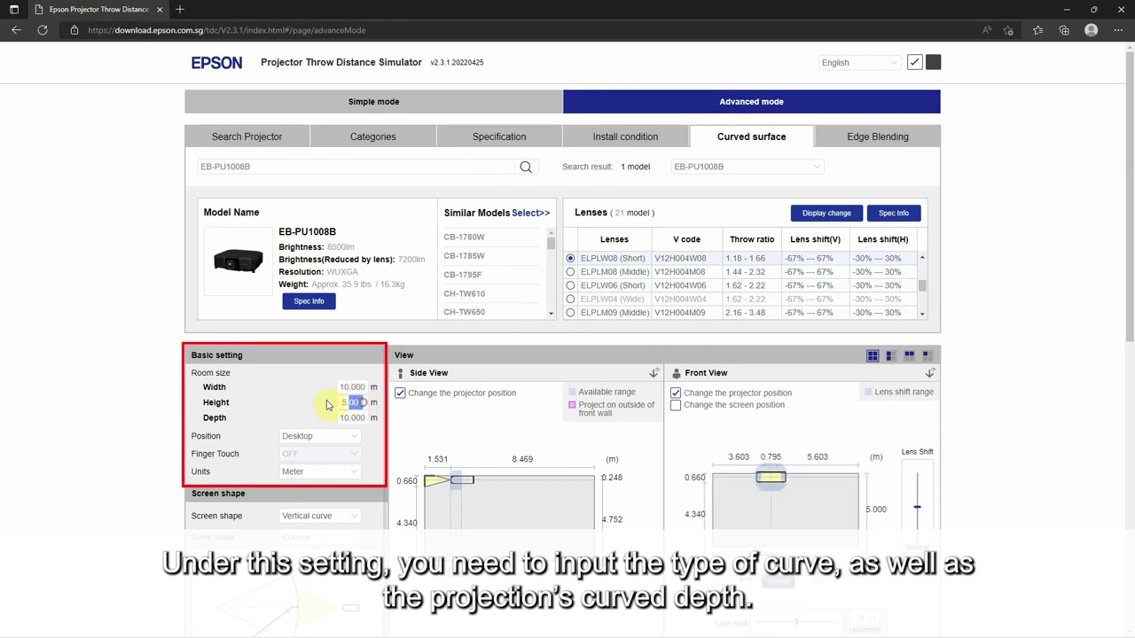
key("Tab")
type("20")
key("Return")
left_click(338, 441)
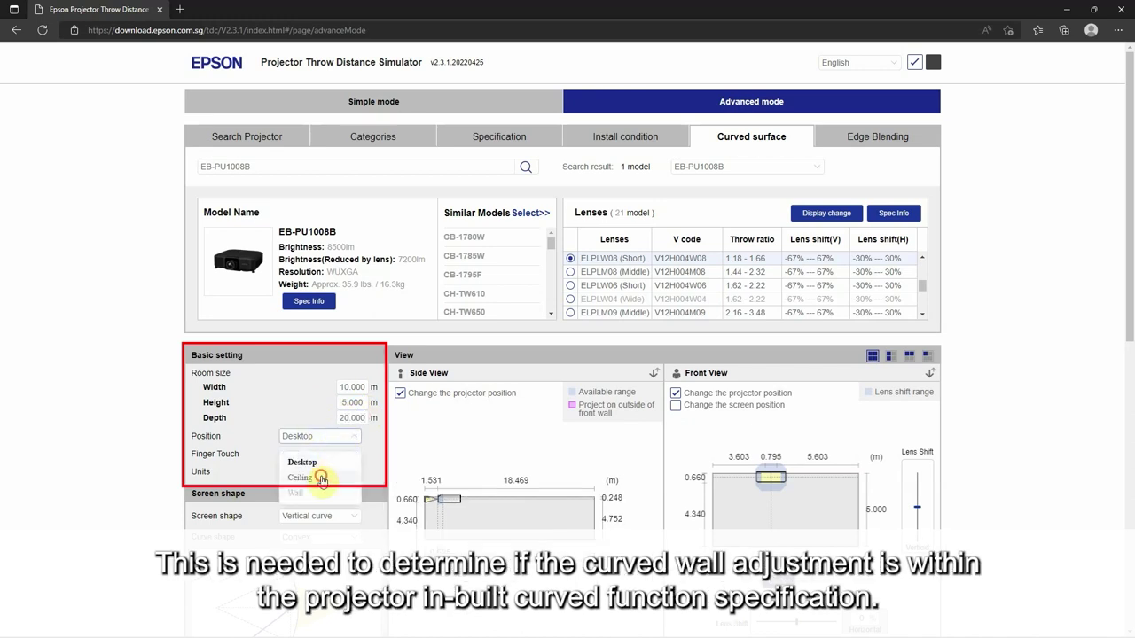
left_click(321, 480)
Step: Set the screen shape to a concave Horizontal curve with a depth of 1 m
left_click_drag(1128, 240, 1116, 371)
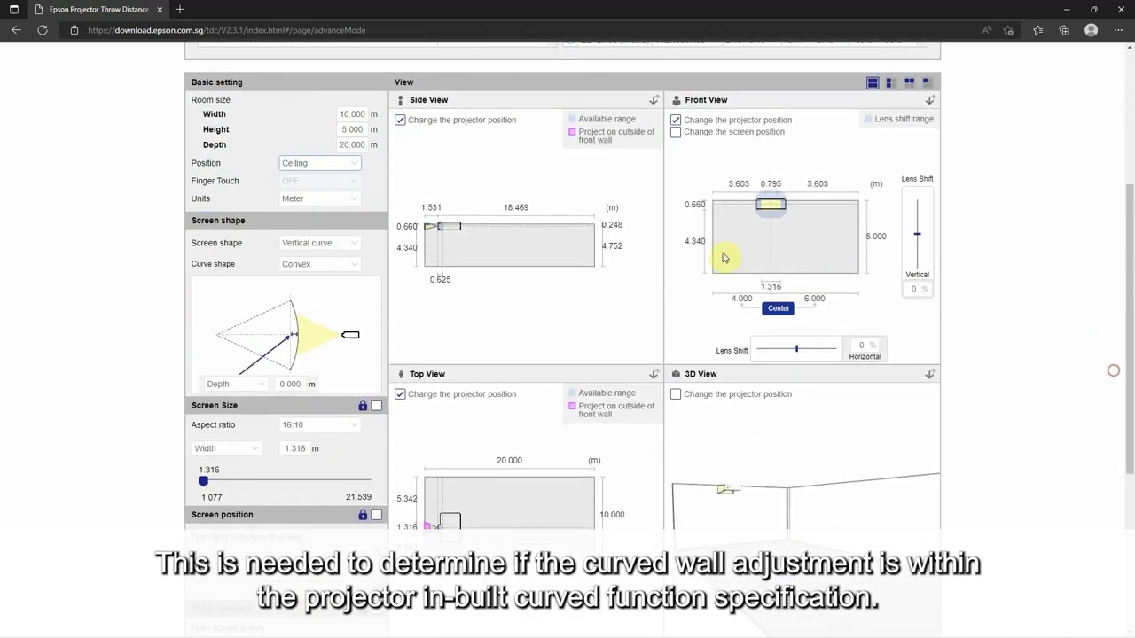
left_click(345, 244)
left_click(346, 278)
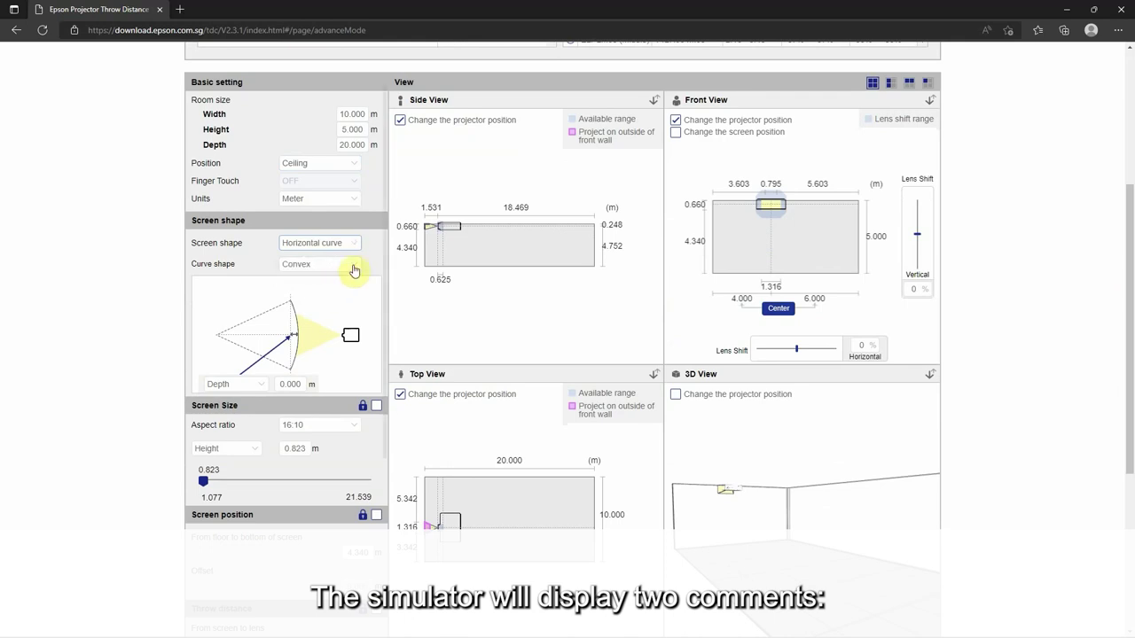
left_click(353, 264)
left_click(319, 301)
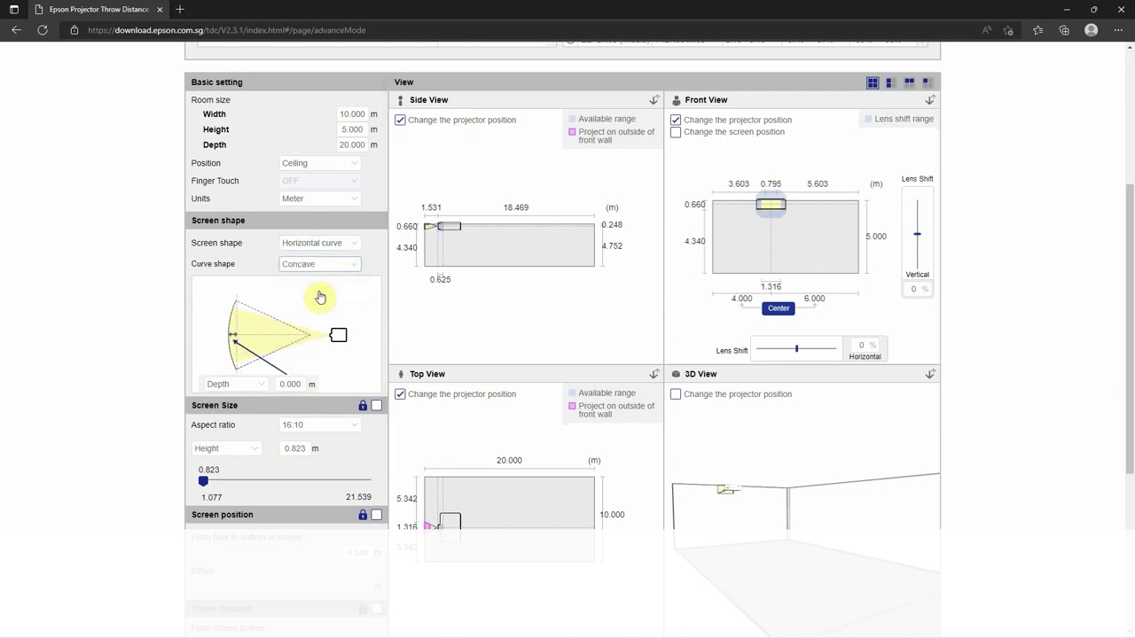
left_click_drag(280, 383, 312, 386)
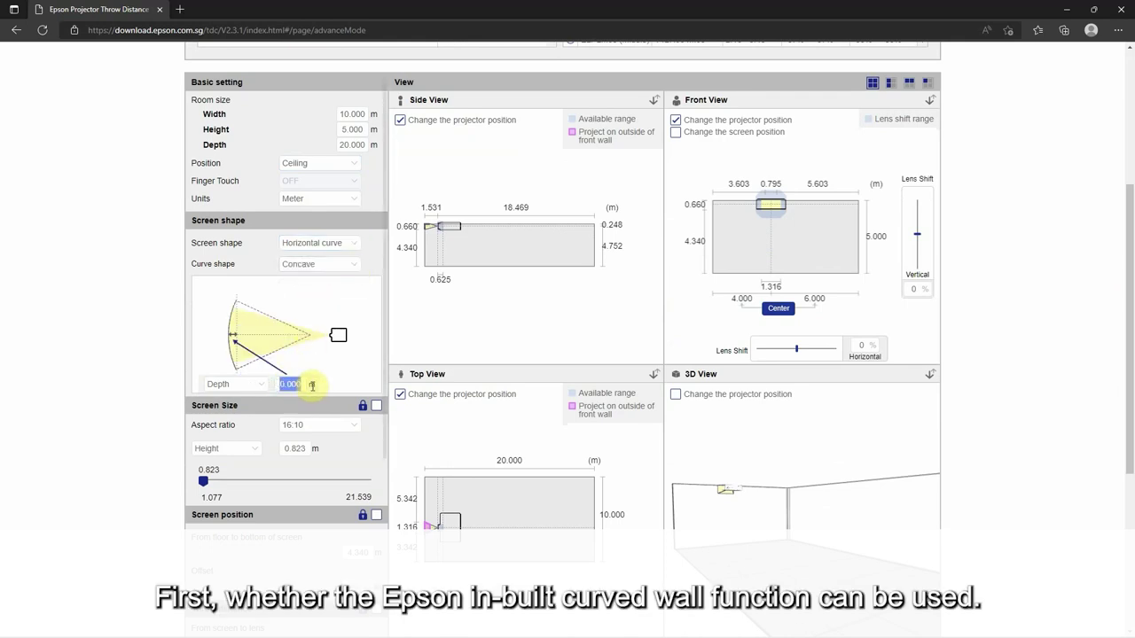
type("1")
key("Return")
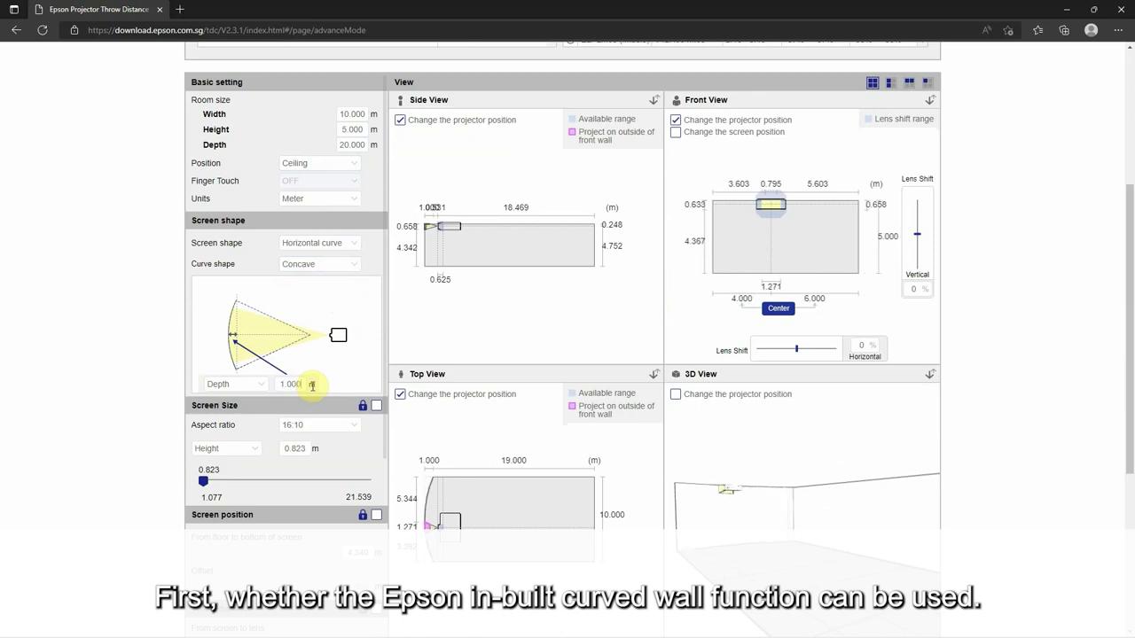
Step: Keep the 16:10 aspect ratio, switch the screen size to Diagonal and set it to 200 inches
left_click(344, 427)
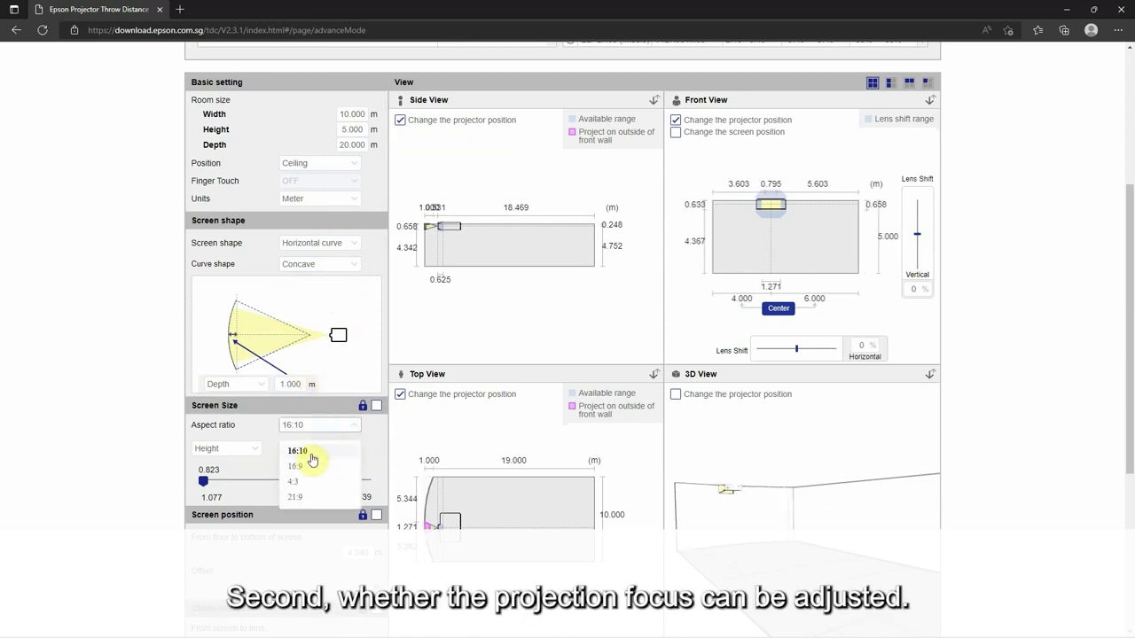
left_click(232, 451)
left_click(233, 451)
left_click(228, 479)
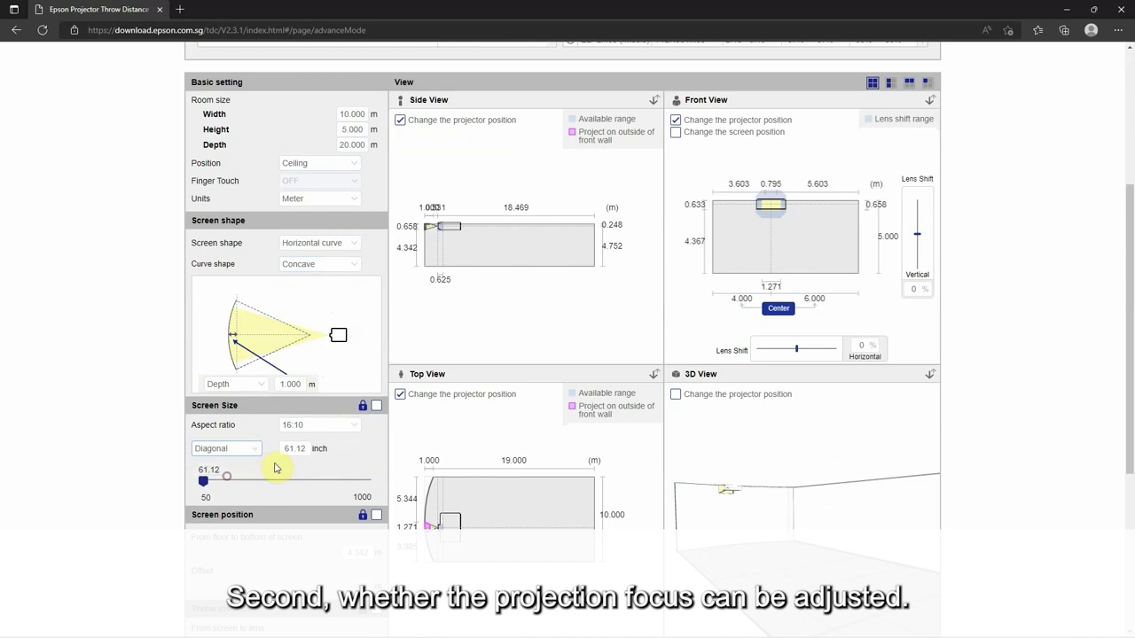
double_click(284, 449)
type("200")
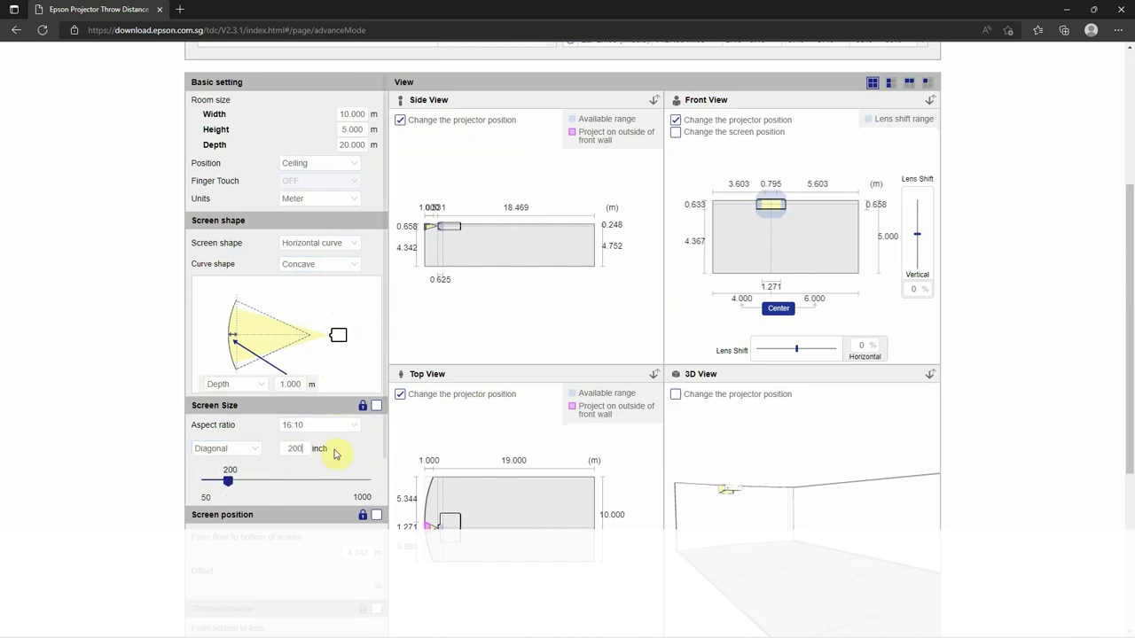
key("Return")
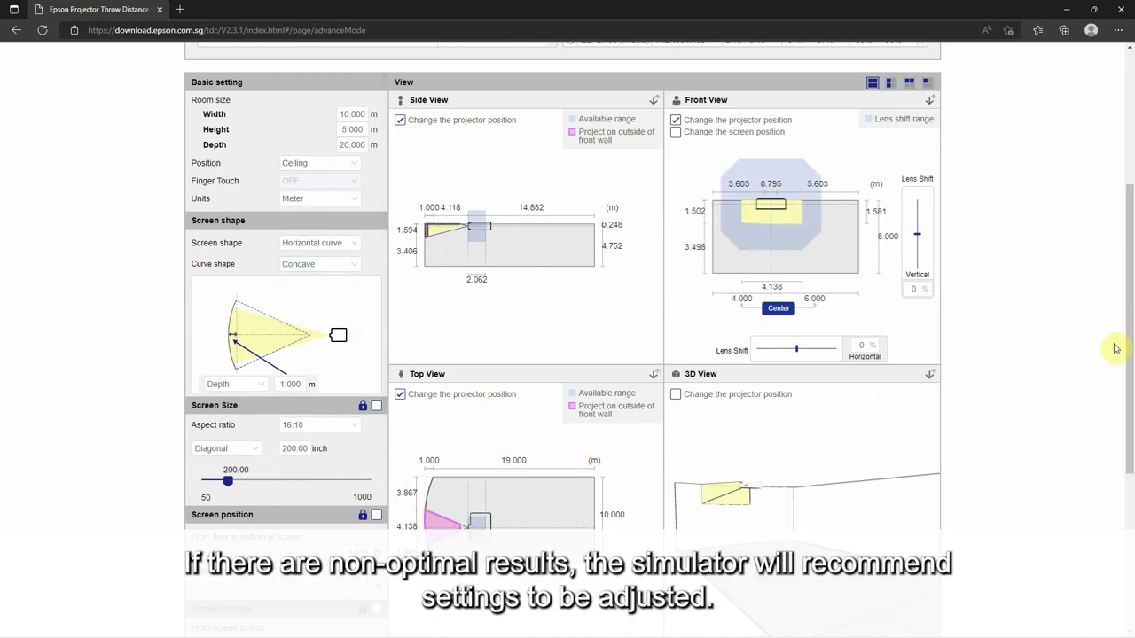
Step: Show the Curved correction information in the simulation result
left_click_drag(1133, 328, 1133, 478)
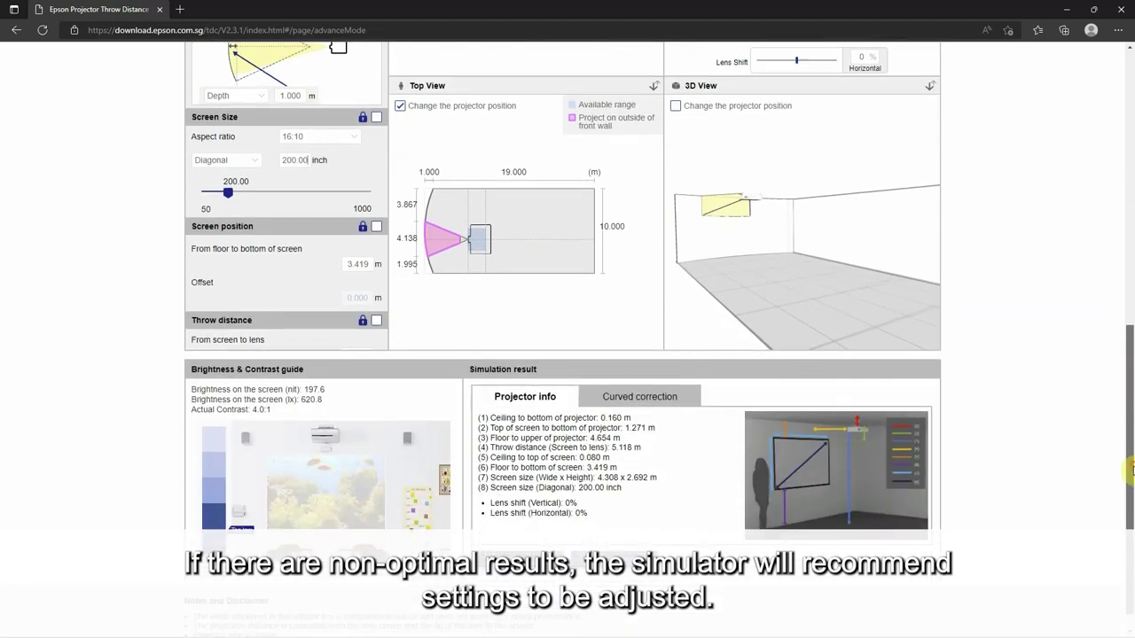
left_click(627, 392)
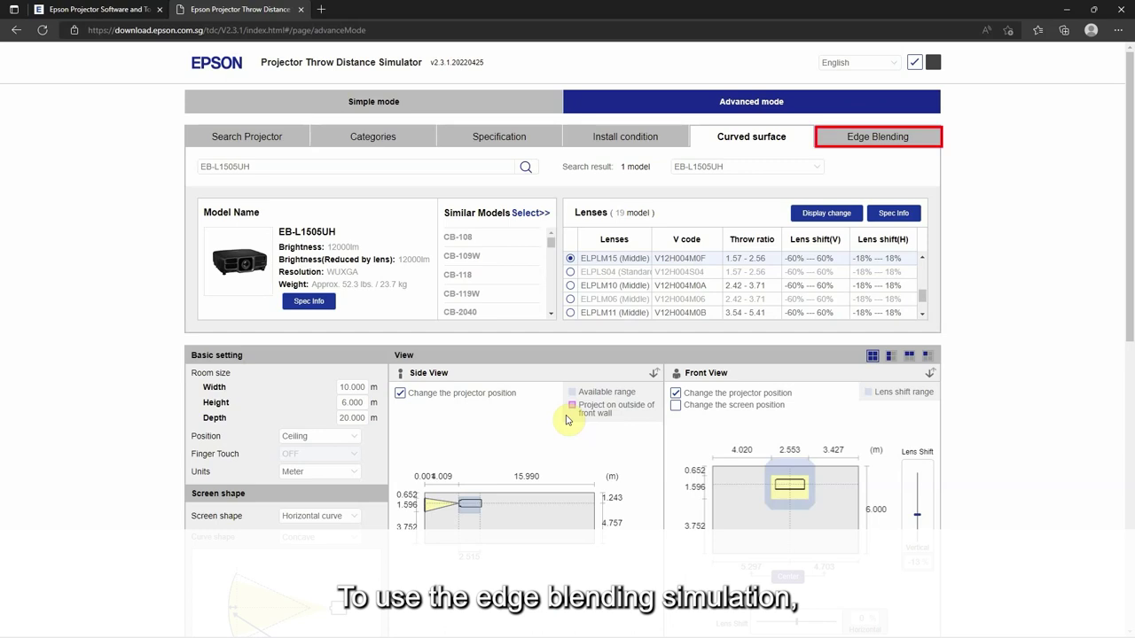
Step: In the Edge Blending simulation, search for and select the EB-PU2220B projector
left_click(884, 133)
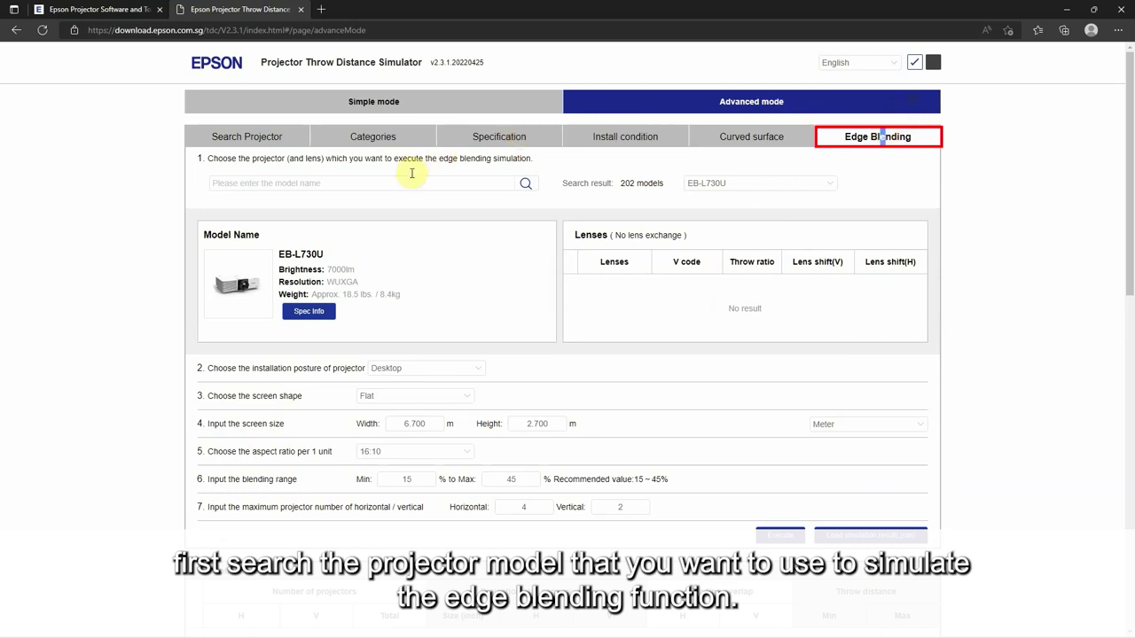
left_click(329, 185)
type("EB")
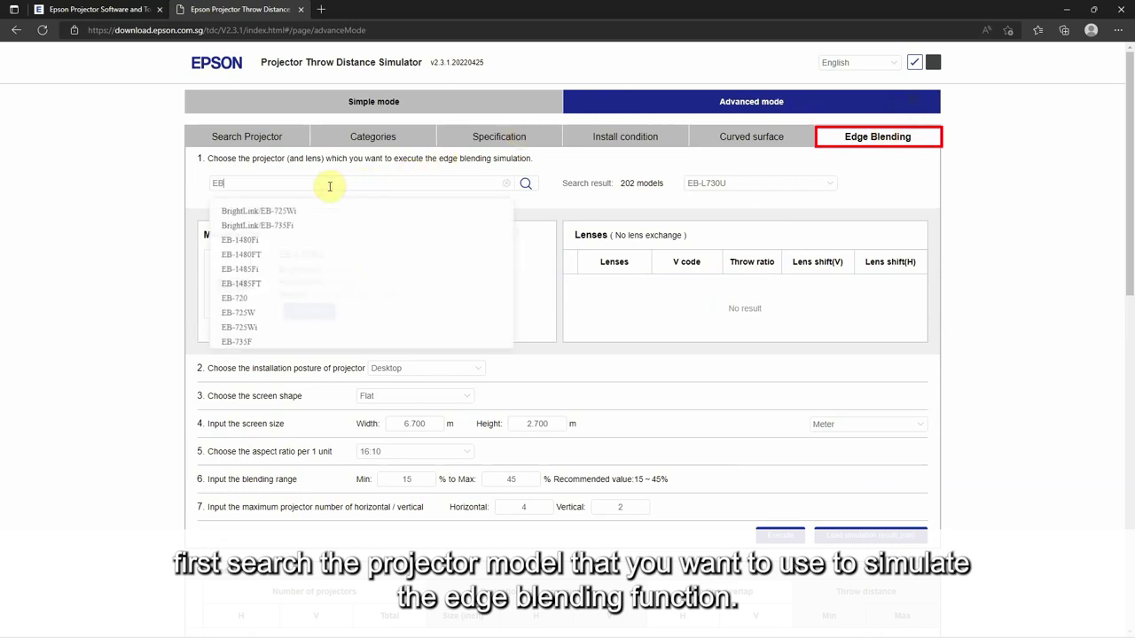
type("-PU222")
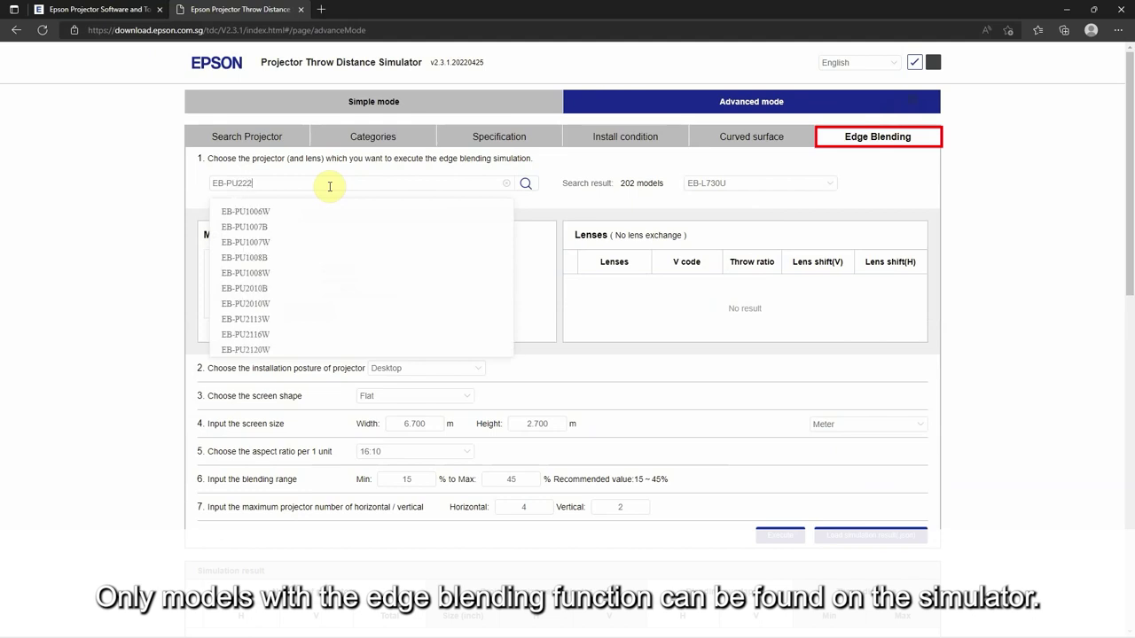
type("0")
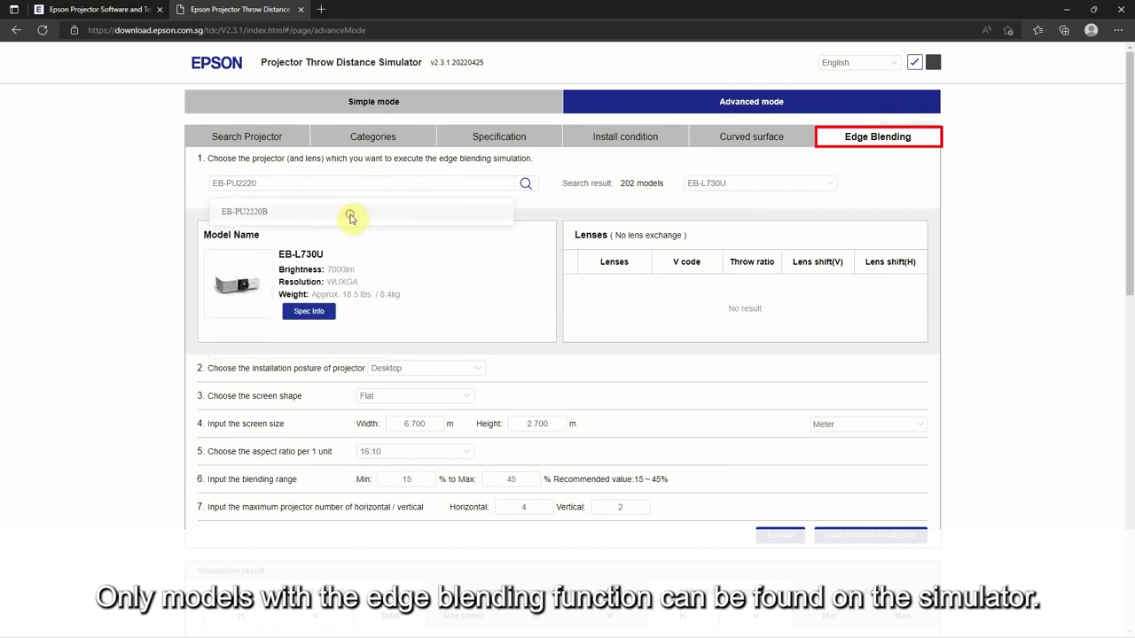
left_click(350, 214)
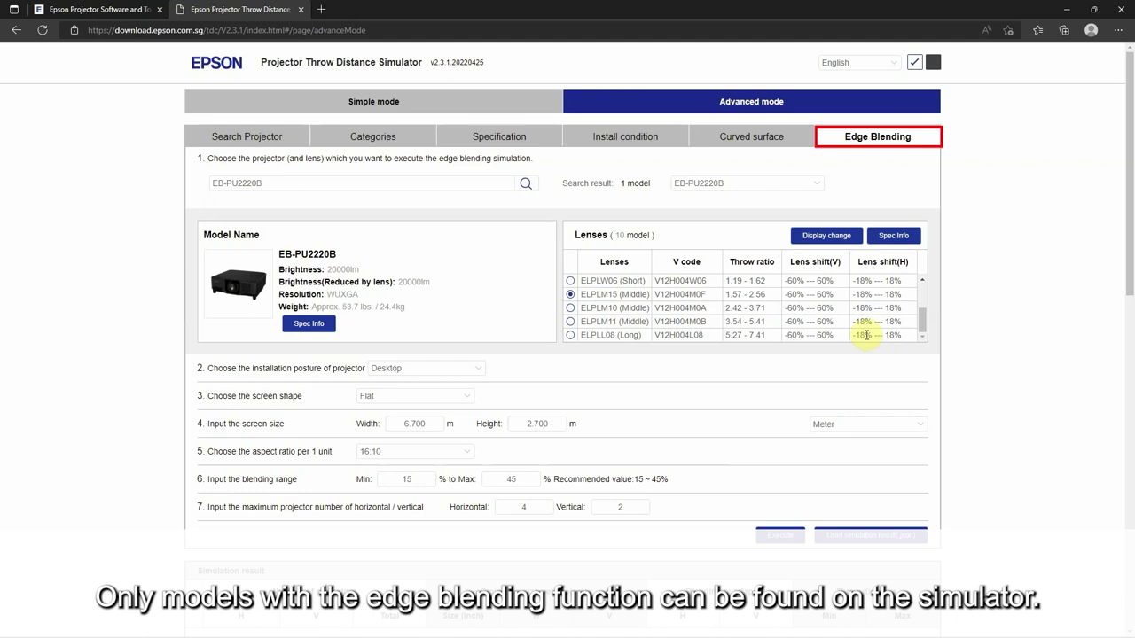
Step: Set the projector's installation posture to Ceiling and keep the screen shape as Flat
scroll(1131, 217, "down", 1)
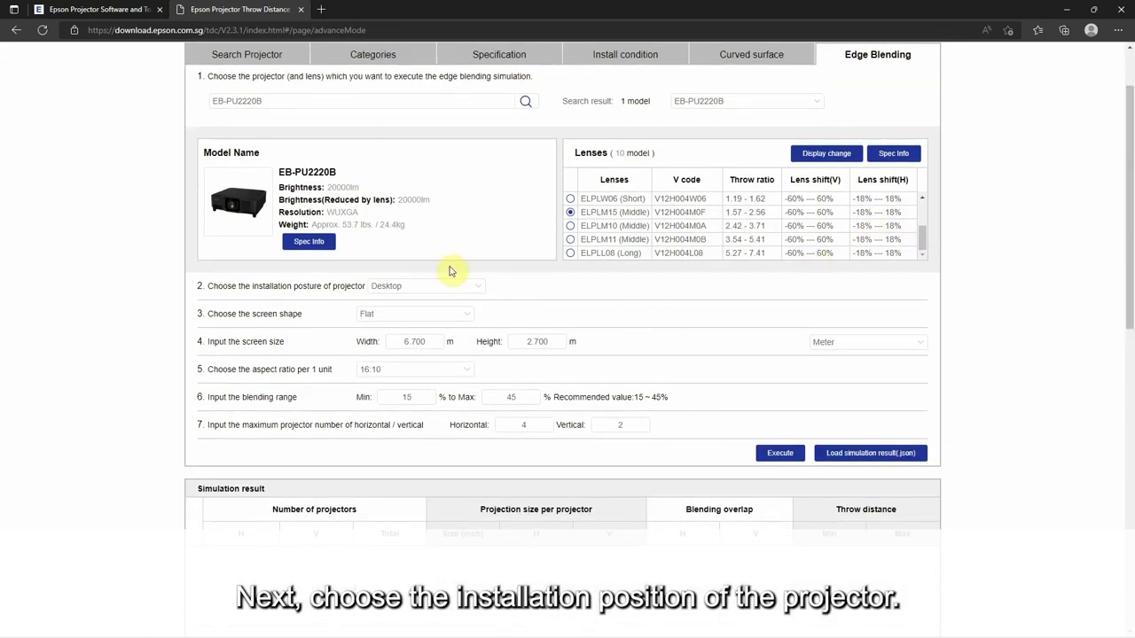
left_click(446, 292)
left_click(421, 325)
left_click(399, 316)
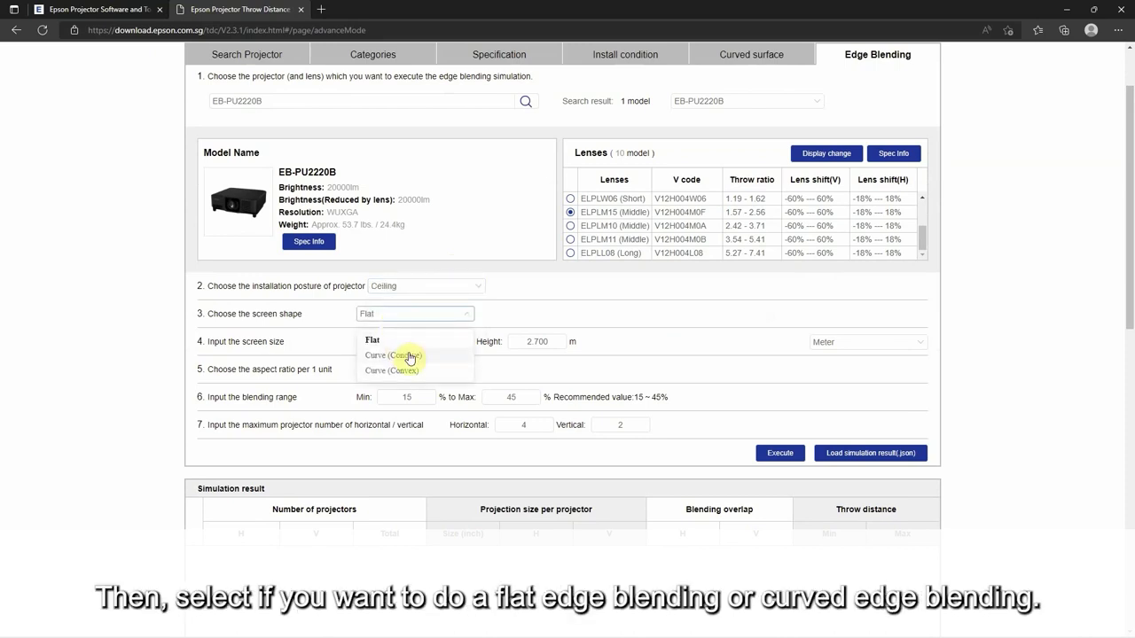
left_click(411, 341)
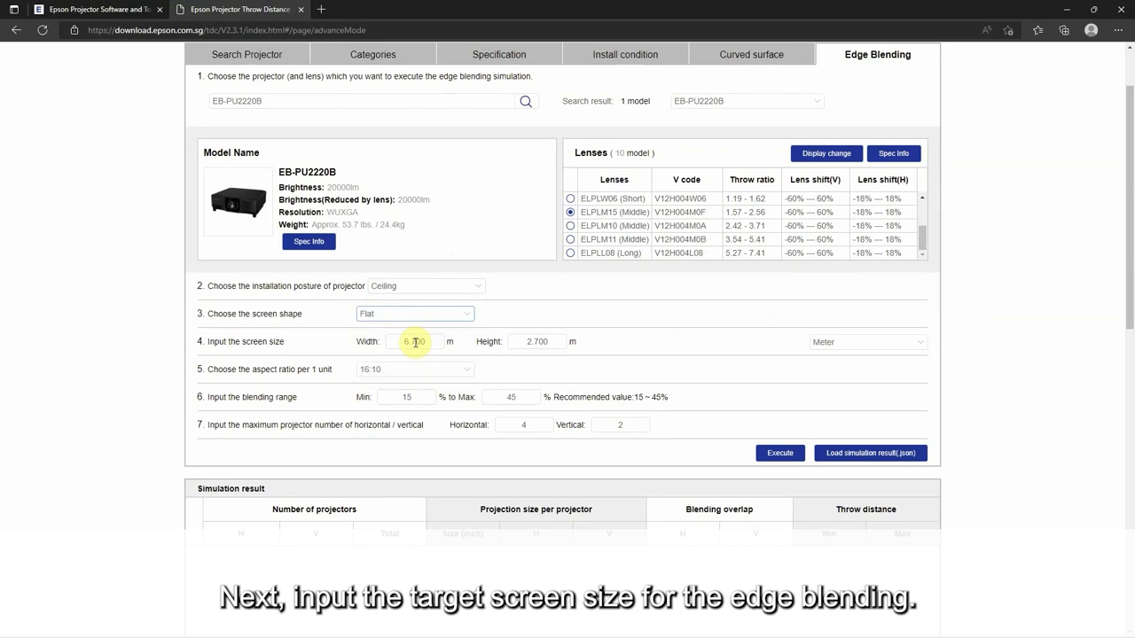
Step: Set the screen size to 10 m wide by 2.4 m high, keeping Meter as the unit
double_click(415, 342)
type("10")
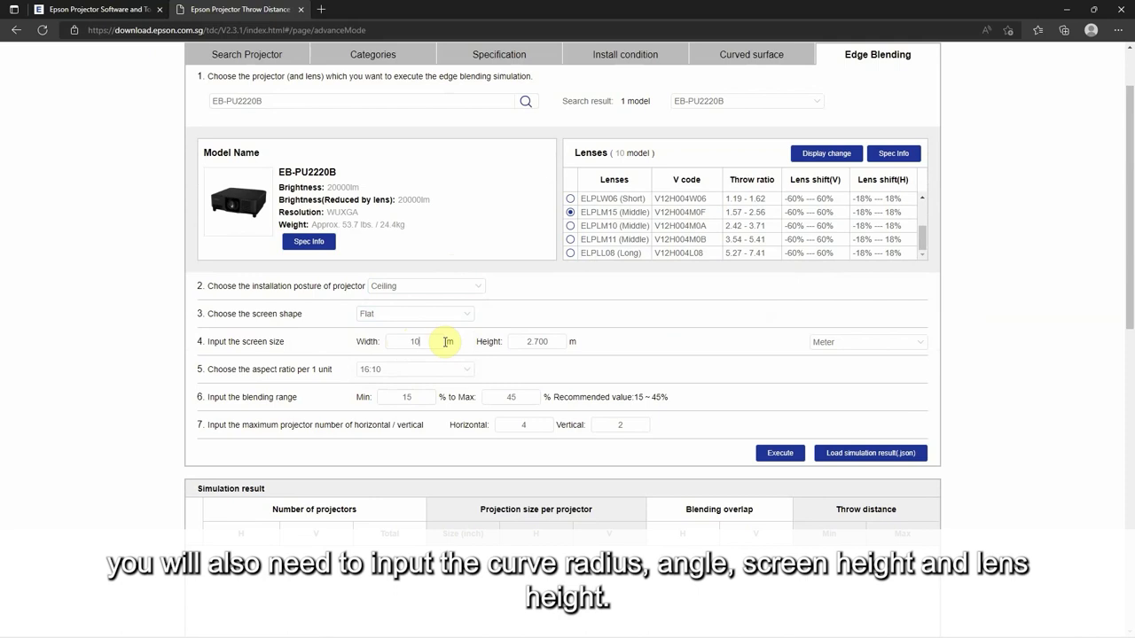
left_click(518, 341)
type("2")
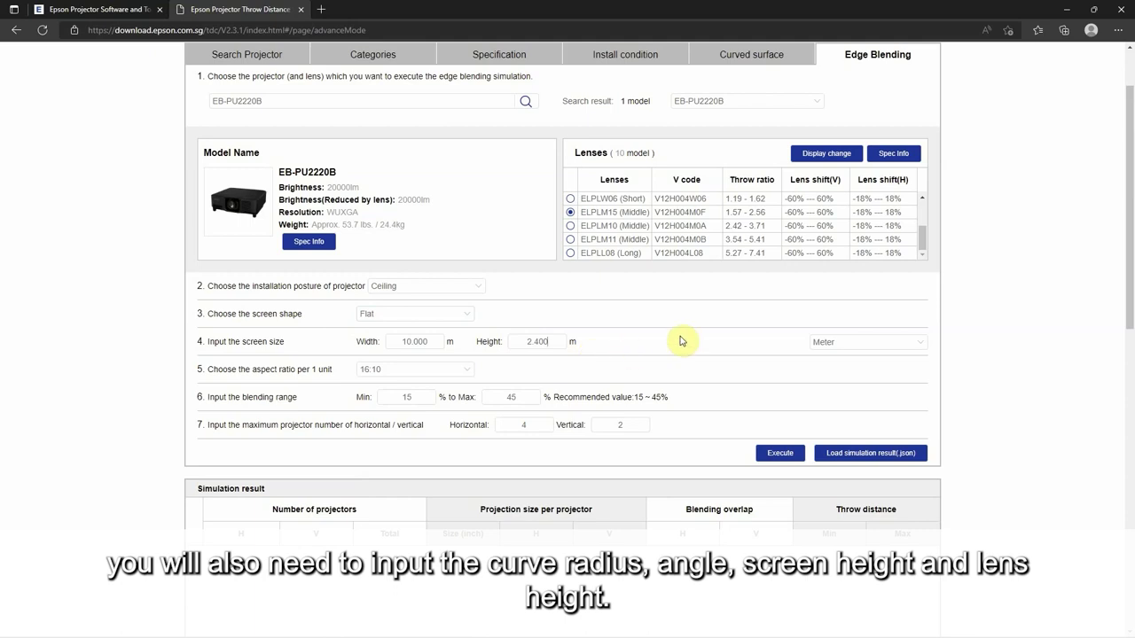
left_click(829, 343)
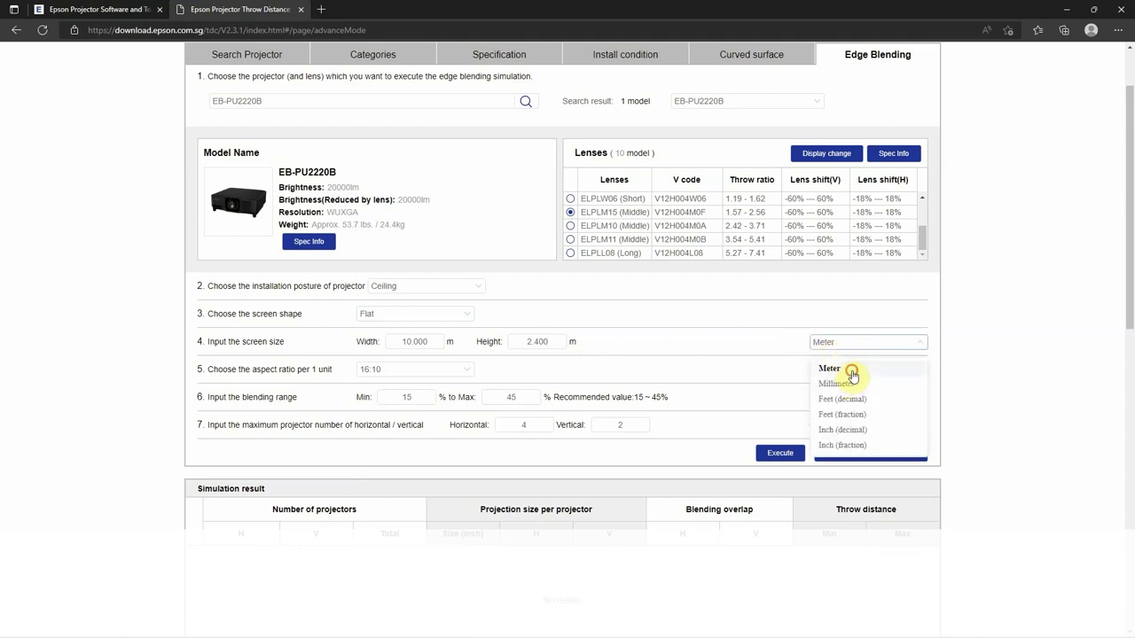
left_click(849, 368)
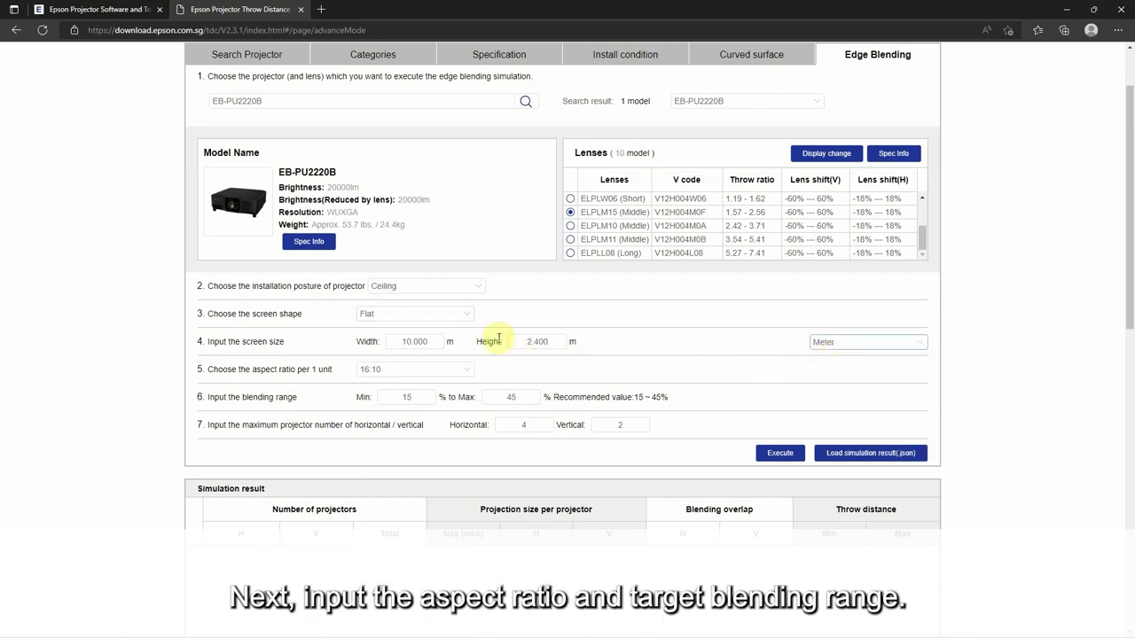
Step: Keep the aspect ratio per unit at 16:10 and the blending range at 15% to 45%
left_click(464, 366)
left_click(430, 401)
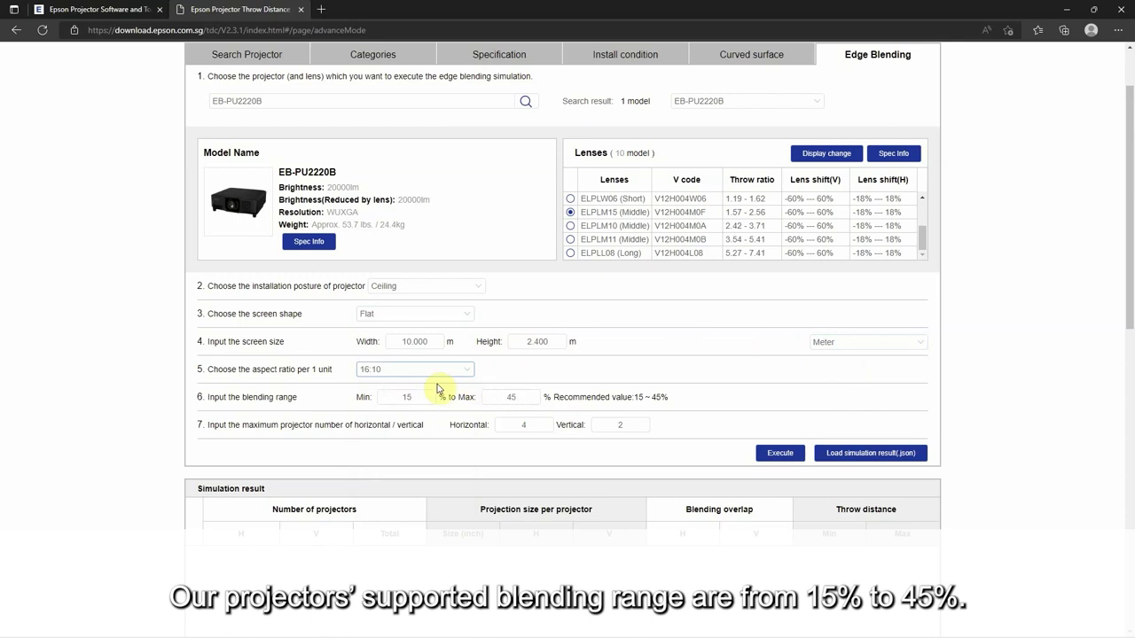
left_click_drag(507, 398, 518, 398)
Step: Set the maximum number of vertical projectors to 1 and run the edge blending simulation
left_click(548, 426)
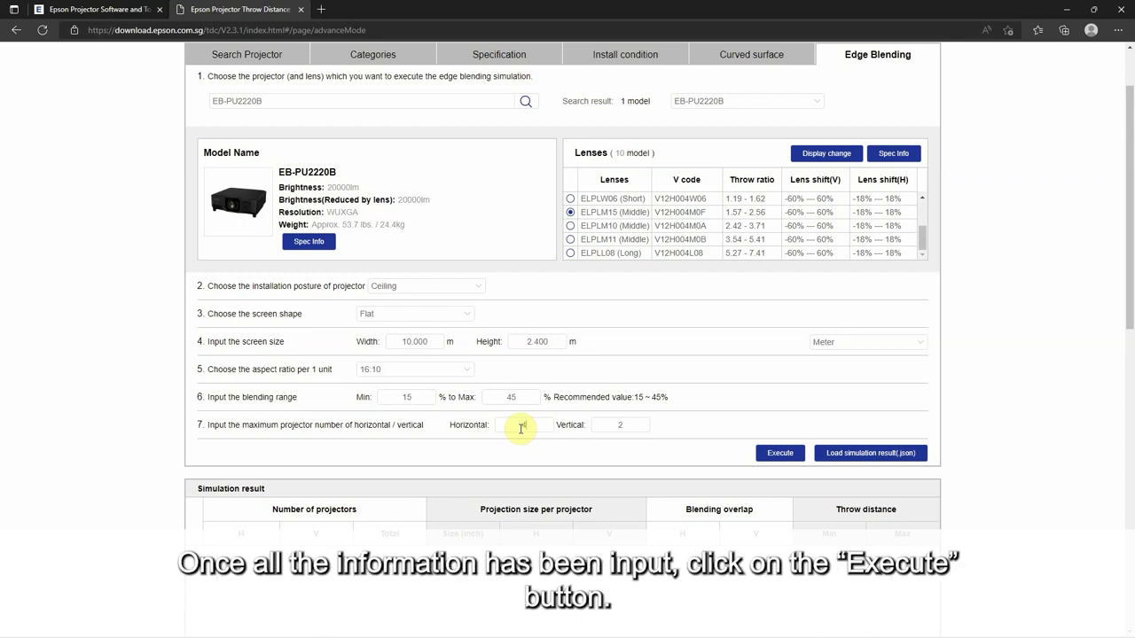
double_click(626, 425)
type("1")
left_click(780, 454)
Step: View the simulated projector installation in 3D, rotate the model and close the 3D view
scroll(1131, 277, "down", 2)
left_click_drag(1132, 278, 1133, 453)
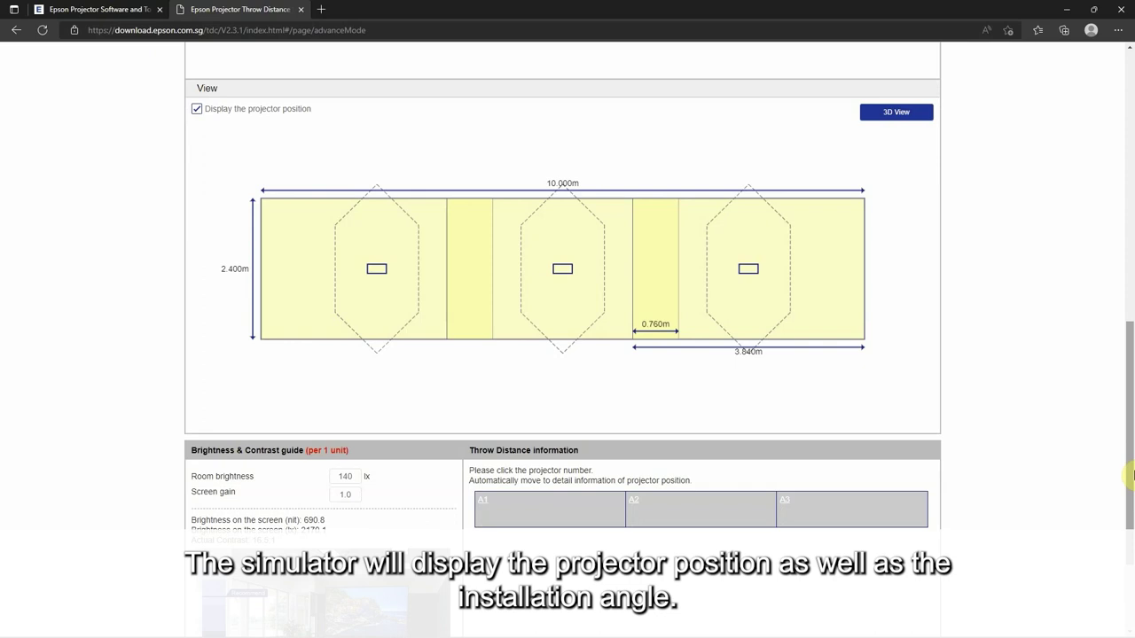
left_click(903, 117)
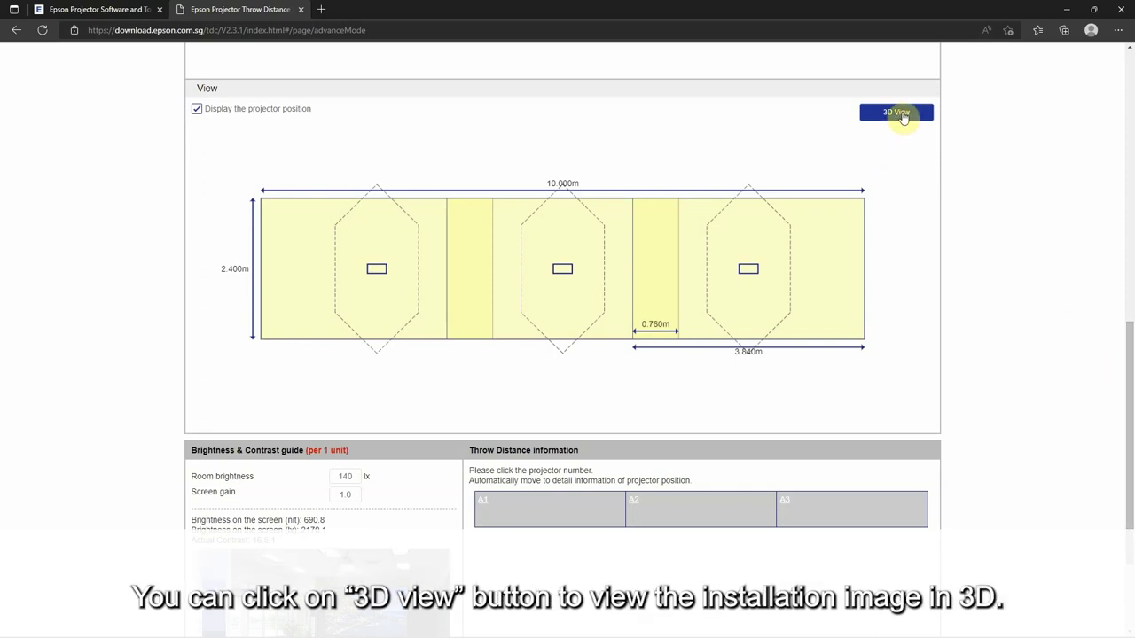
left_click_drag(895, 254, 919, 299)
left_click(927, 143)
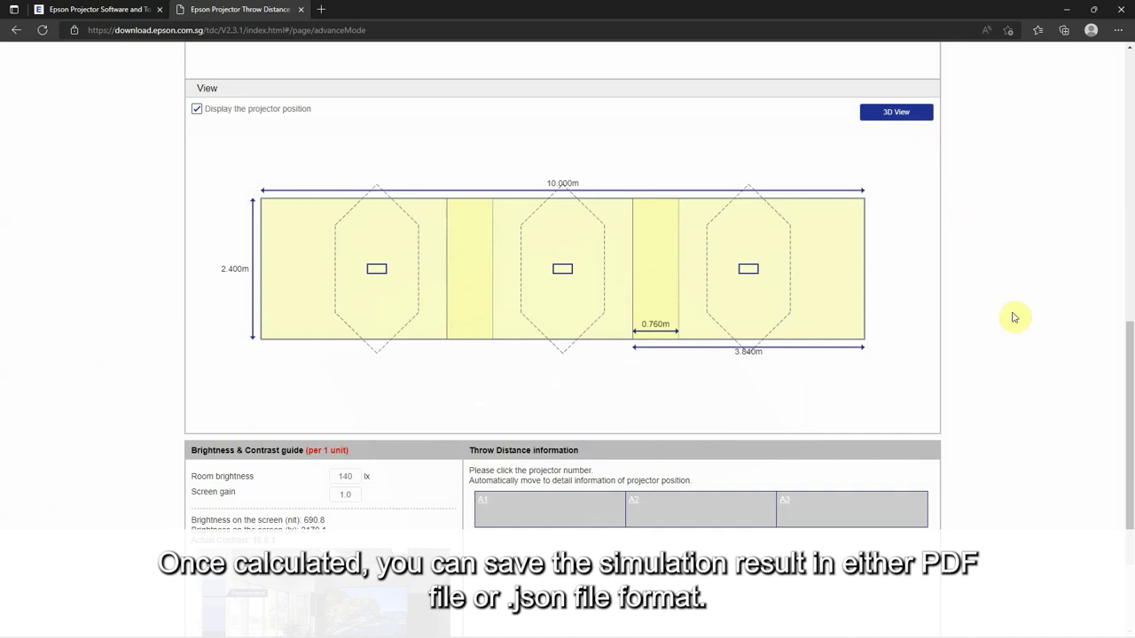
Step: Create the PDF report of the edge blending simulation result and save it
scroll(1119, 417, "down", 2)
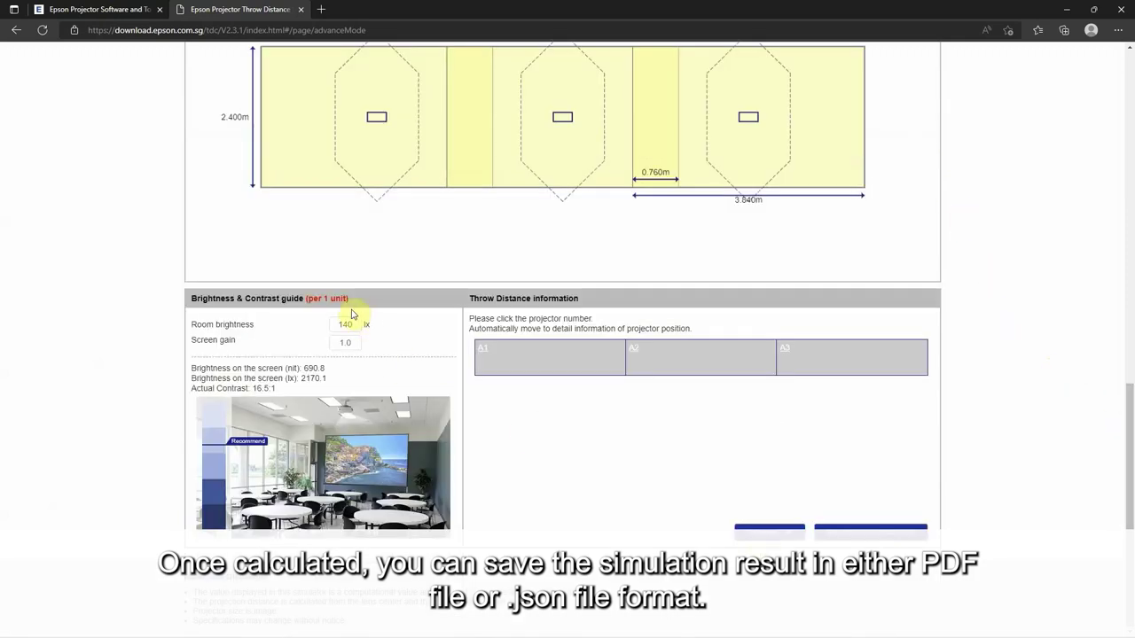
left_click(770, 528)
left_click_drag(1131, 238, 1133, 554)
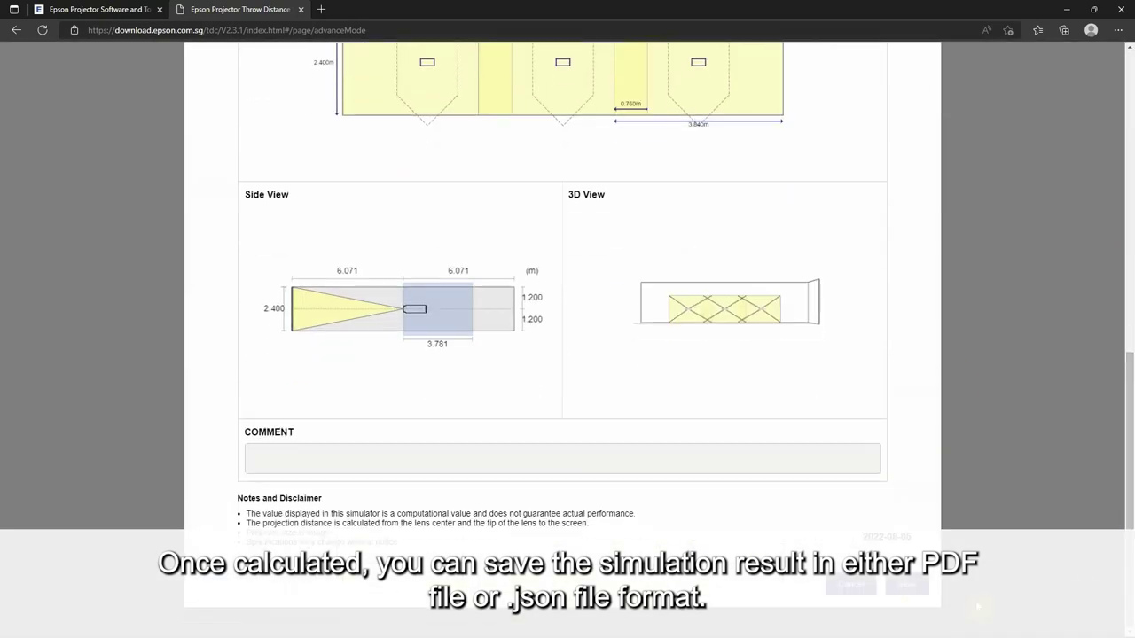
left_click(911, 585)
Step: Open the downloaded PDF report, look through its pages and close it
left_click(902, 78)
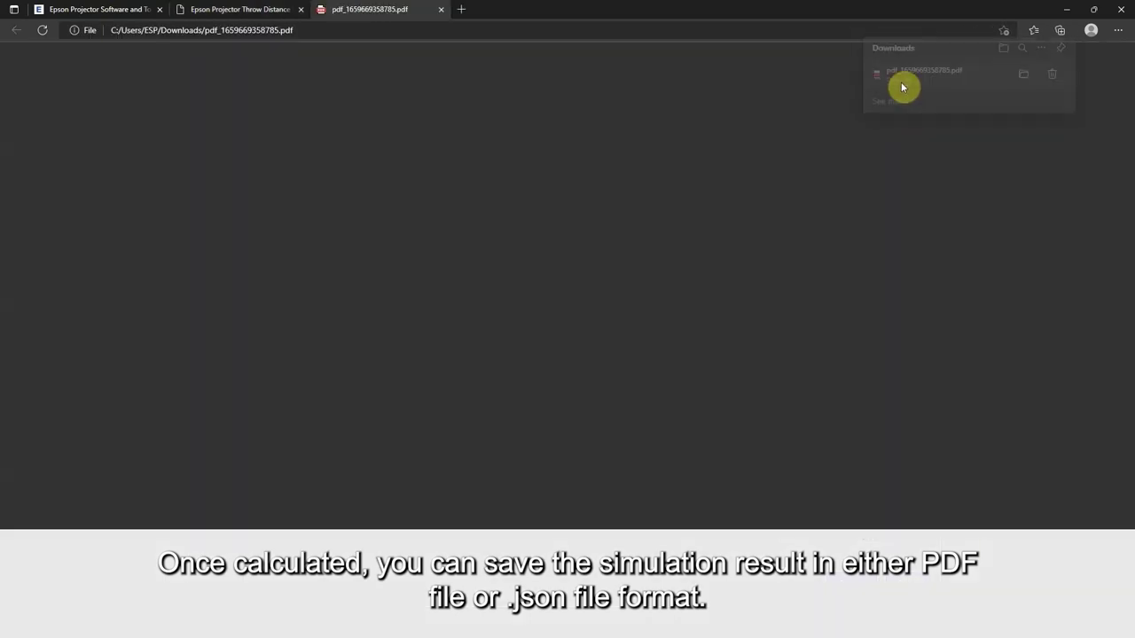
scroll(1119, 266, "down", 2)
scroll(1133, 342, "up", 2)
left_click(441, 9)
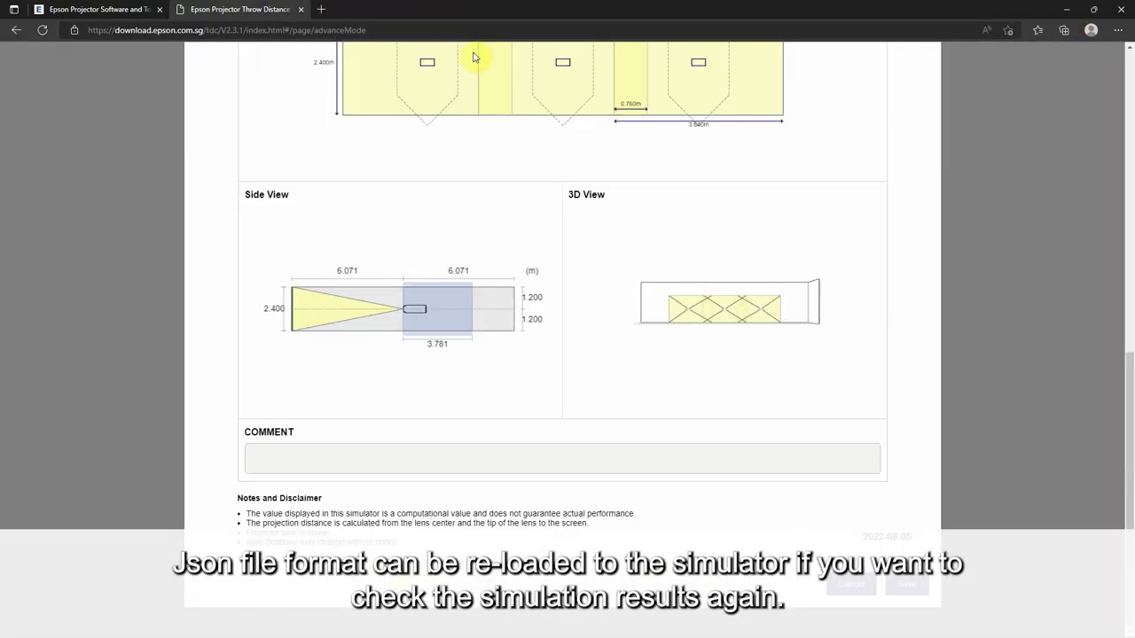
Step: Close the report preview and save the simulation result as a JSON file
left_click(831, 593)
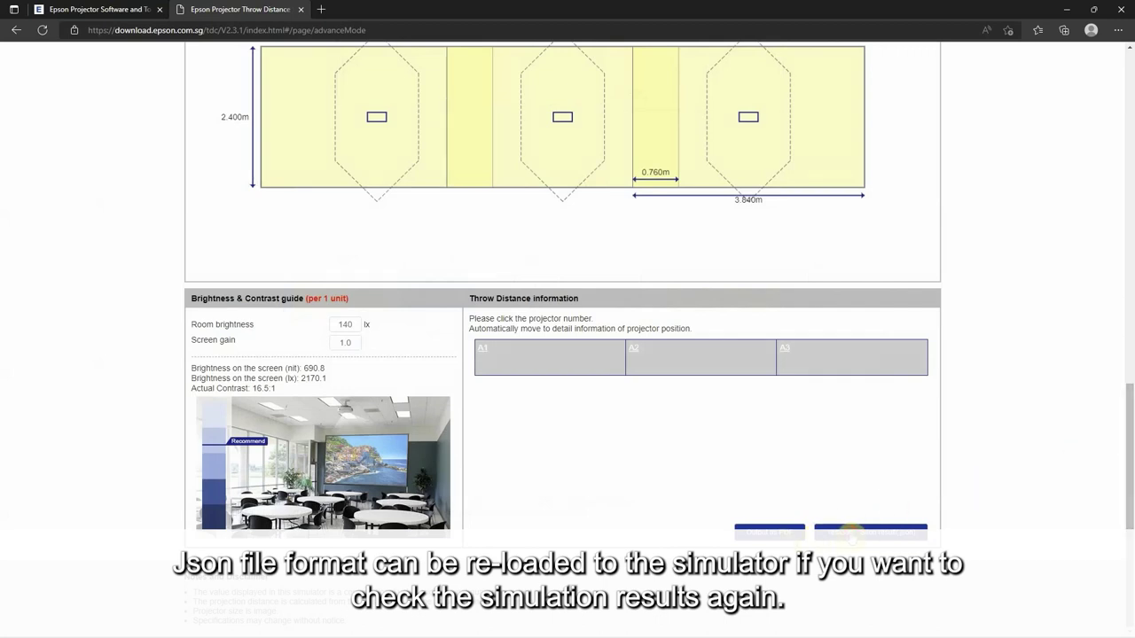
left_click(851, 532)
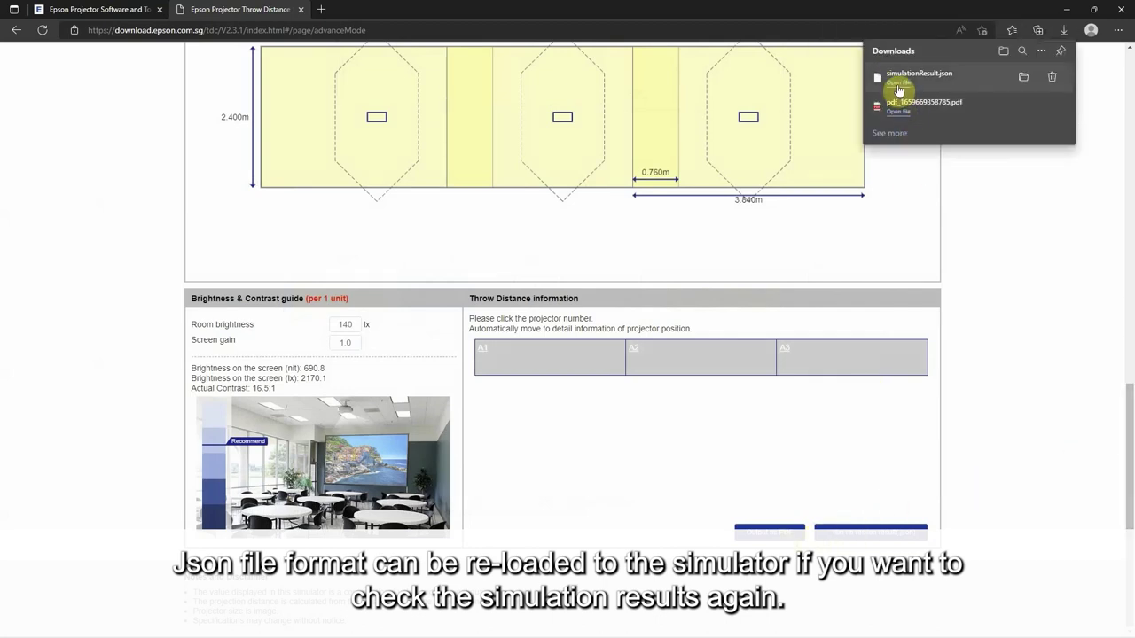